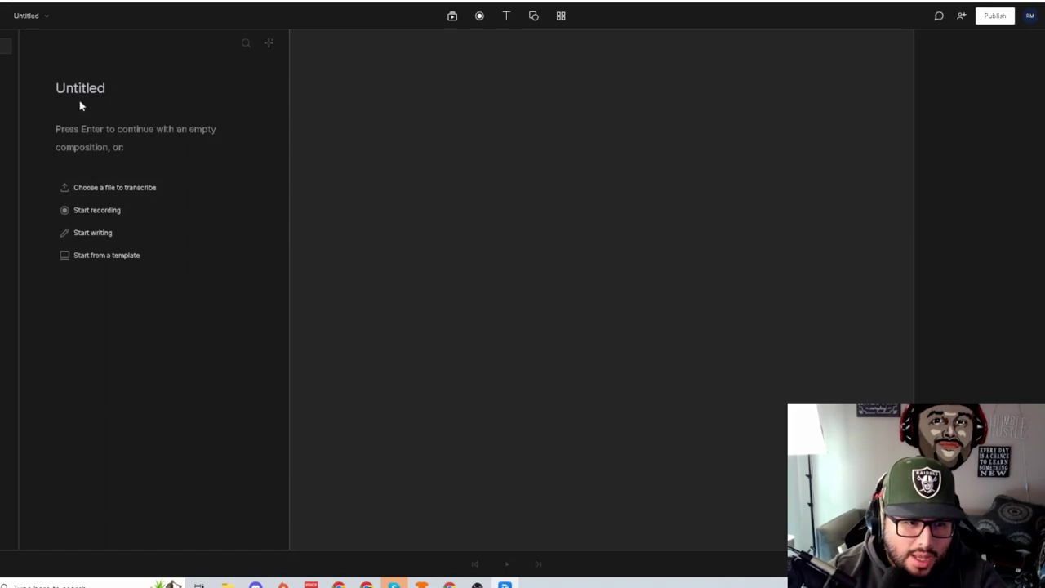
# Title the composition "Unlimited Print On Demand Niche Ideas 2023" and add the video file 20230222_105507.mp4 to its script.
pyautogui.write('Unlimited Print On Demand Niche Ideas 2023')
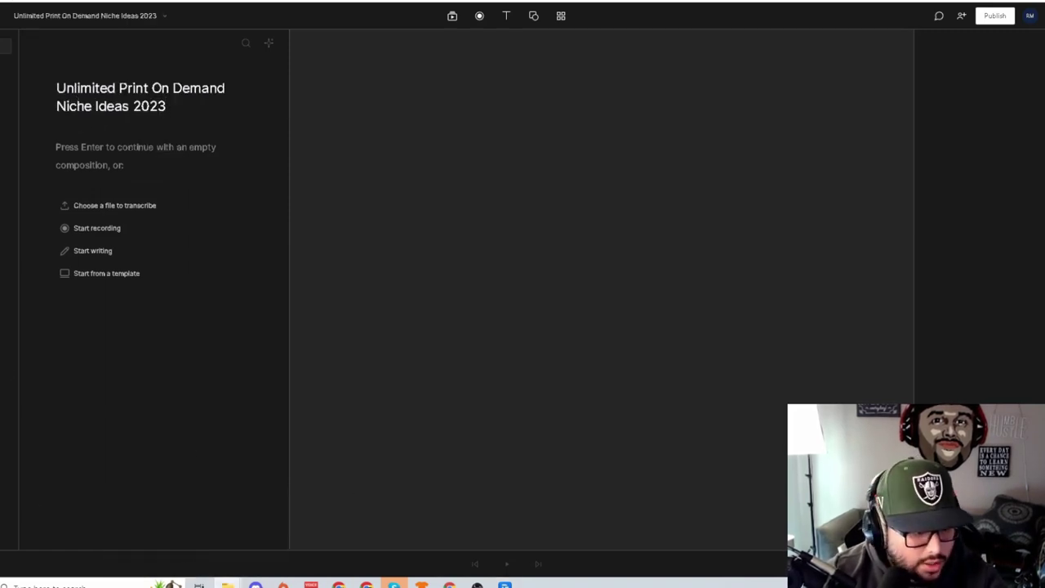
pyautogui.moveTo(245, 326); pyautogui.dragTo(86, 165)
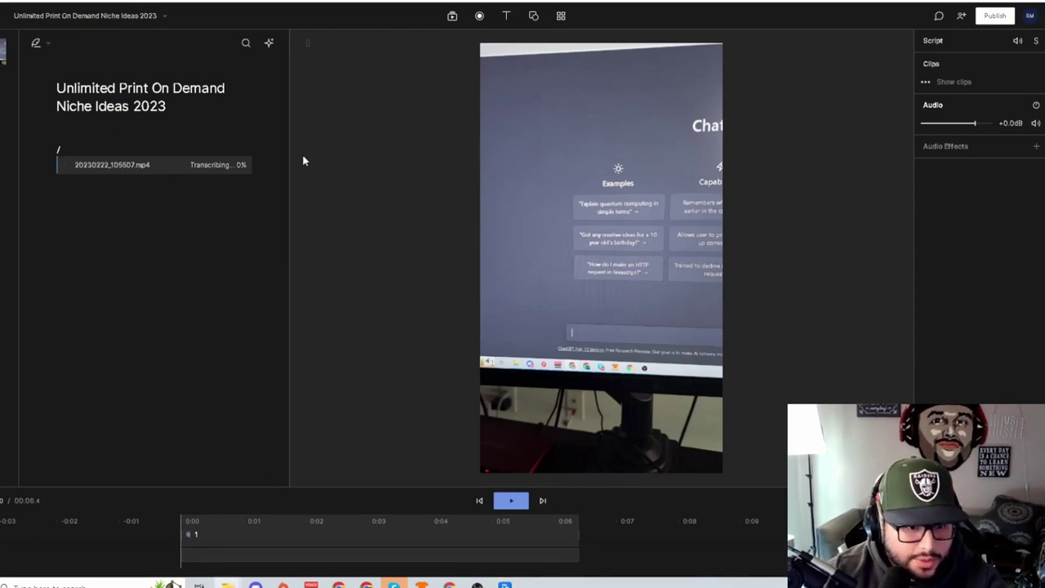
# Add 20230222_105552.mp4 below the first clip in the script and accept English as its transcription language.
pyautogui.moveTo(0, 244); pyautogui.dragTo(174, 263)
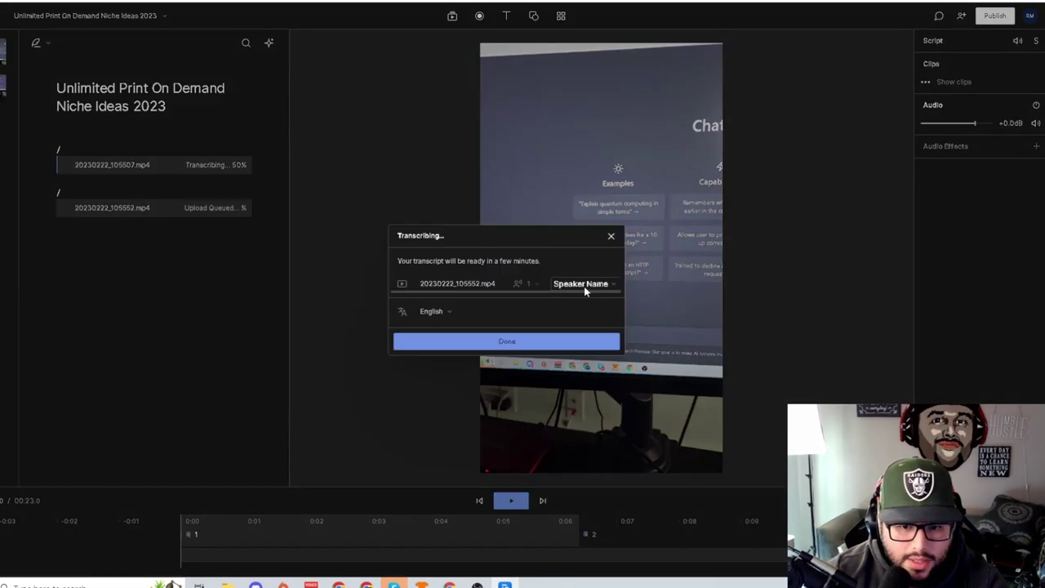
pyautogui.click(579, 284)
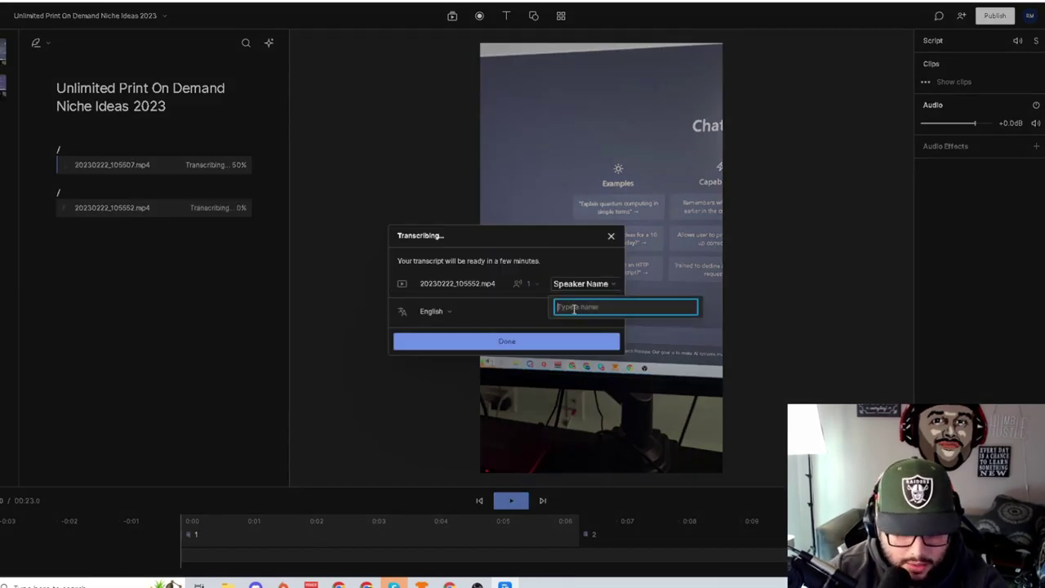
pyautogui.write('r')
pyautogui.click(493, 319)
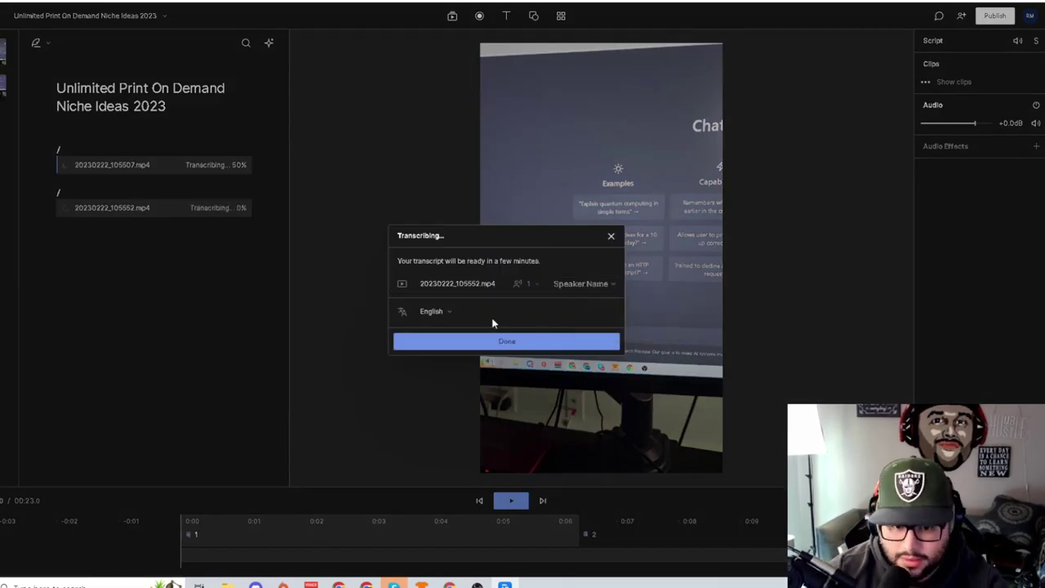
pyautogui.click(437, 311)
pyautogui.click(562, 300)
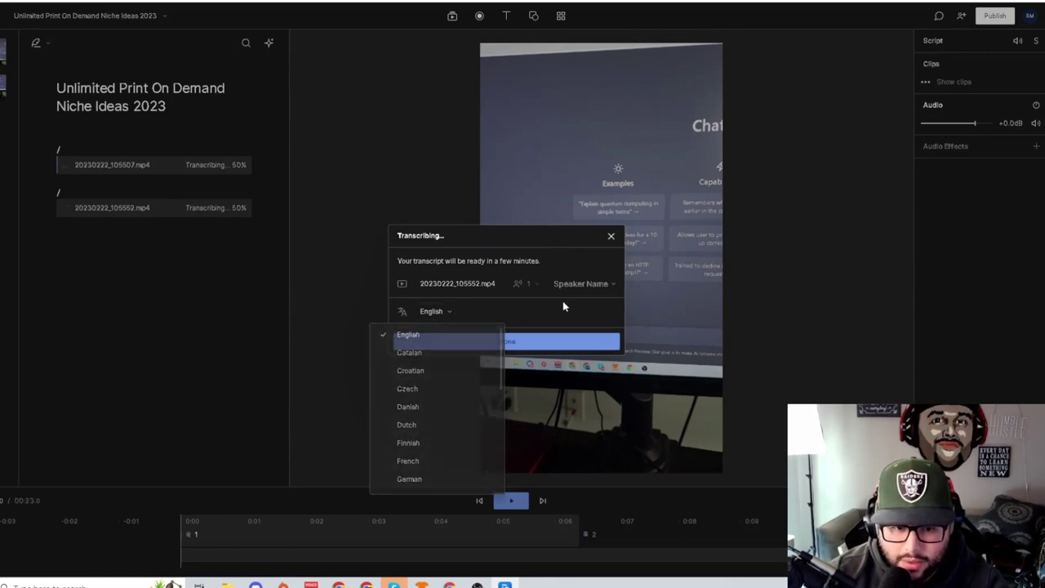
pyautogui.click(515, 344)
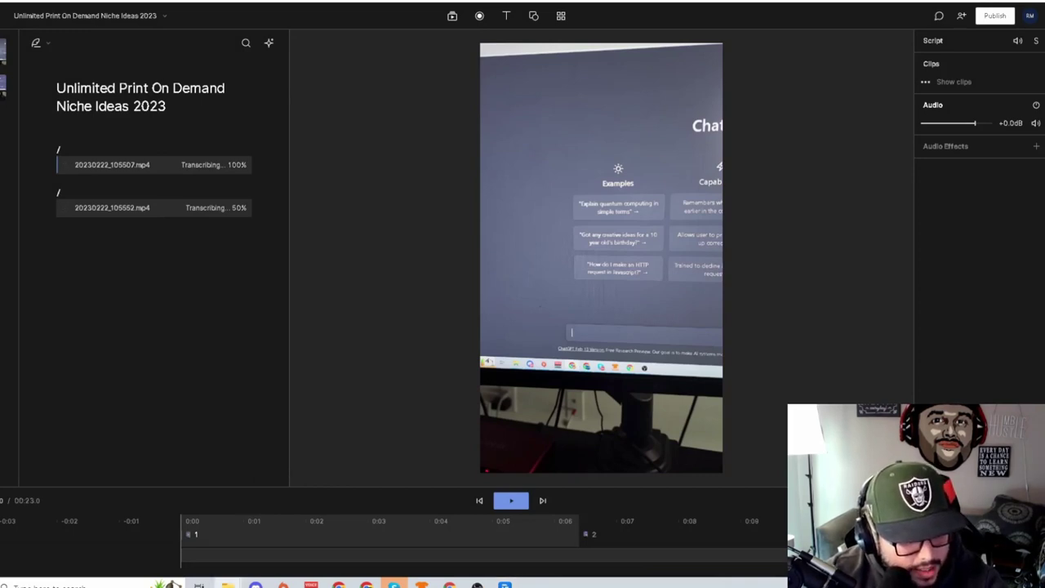
# Add 20230222_105617.mp4 to the end of the script, enter the speaker's name, and confirm its English transcription.
pyautogui.moveTo(147, 292); pyautogui.dragTo(191, 297)
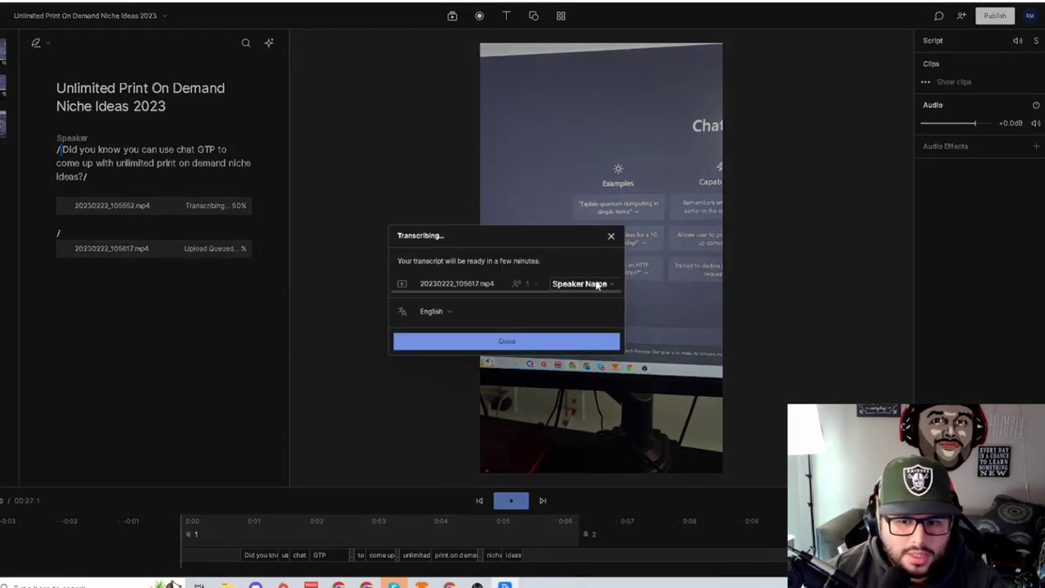
pyautogui.click(580, 283)
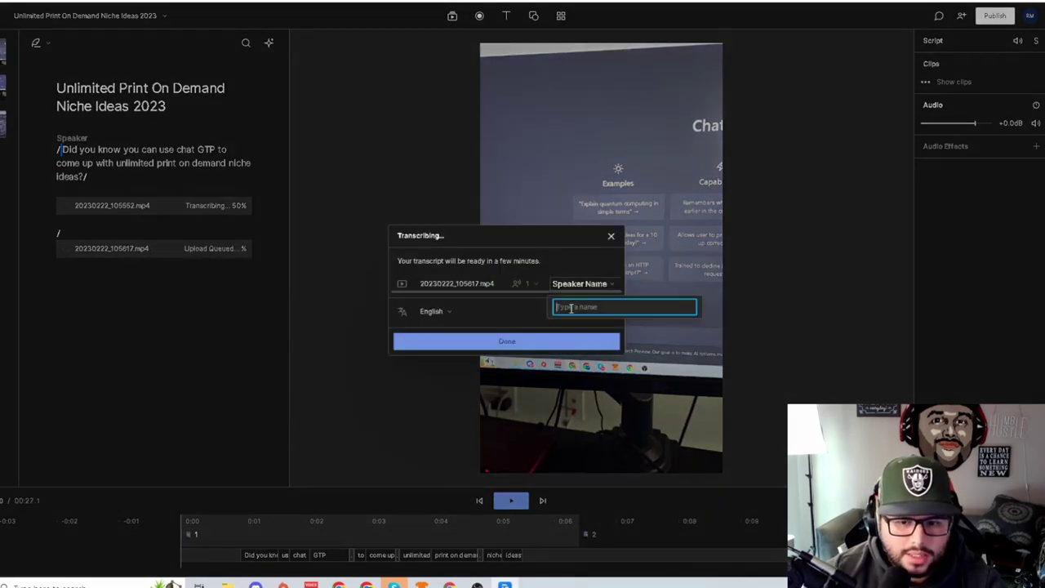
pyautogui.write('R')
pyautogui.press('Return')
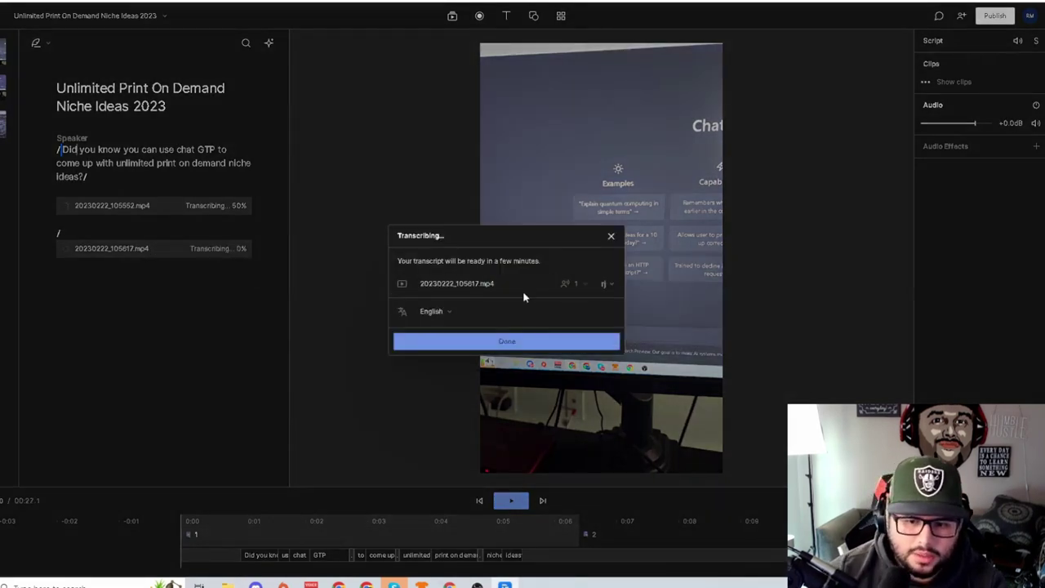
pyautogui.press('Return')
# Add 20230222_105649.mp4 to the end of the script and confirm its English transcription.
pyautogui.moveTo(0, 327); pyautogui.dragTo(174, 349)
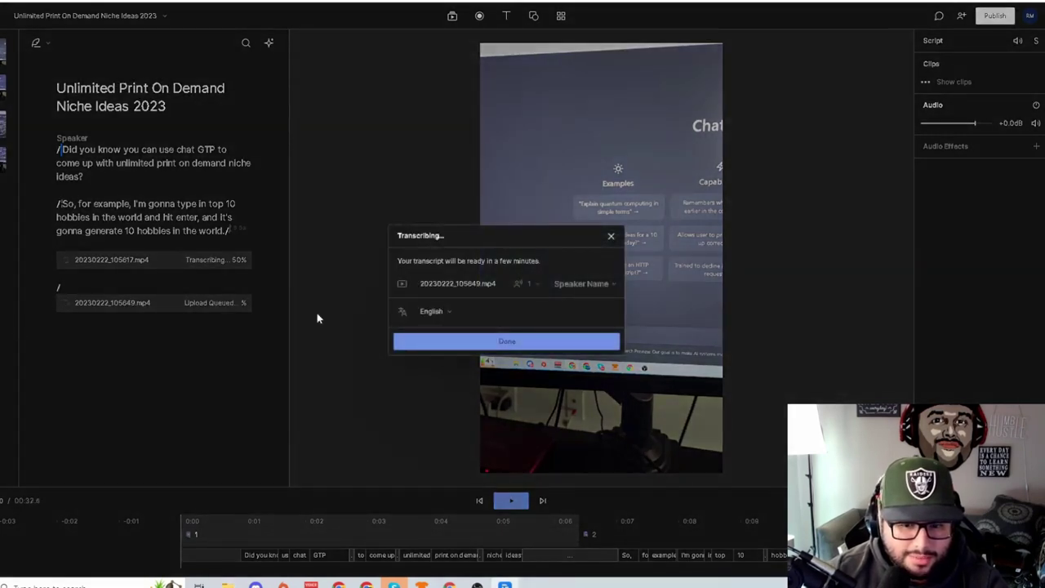
pyautogui.click(599, 282)
pyautogui.click(569, 329)
pyautogui.click(460, 337)
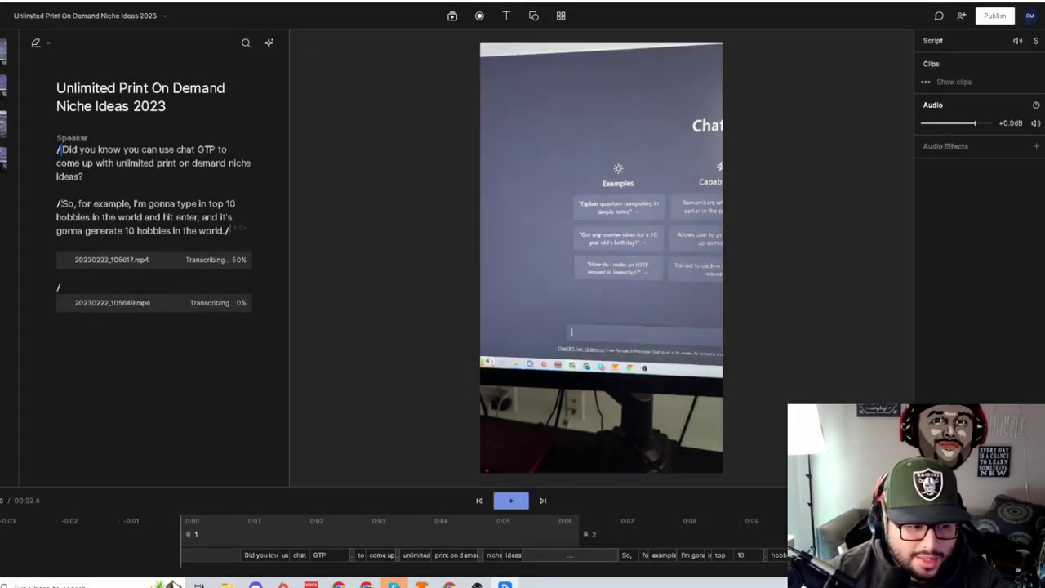
# Add 20230222_105708.mp4 to the end of the script and confirm its English transcription.
pyautogui.moveTo(4, 343); pyautogui.dragTo(210, 384)
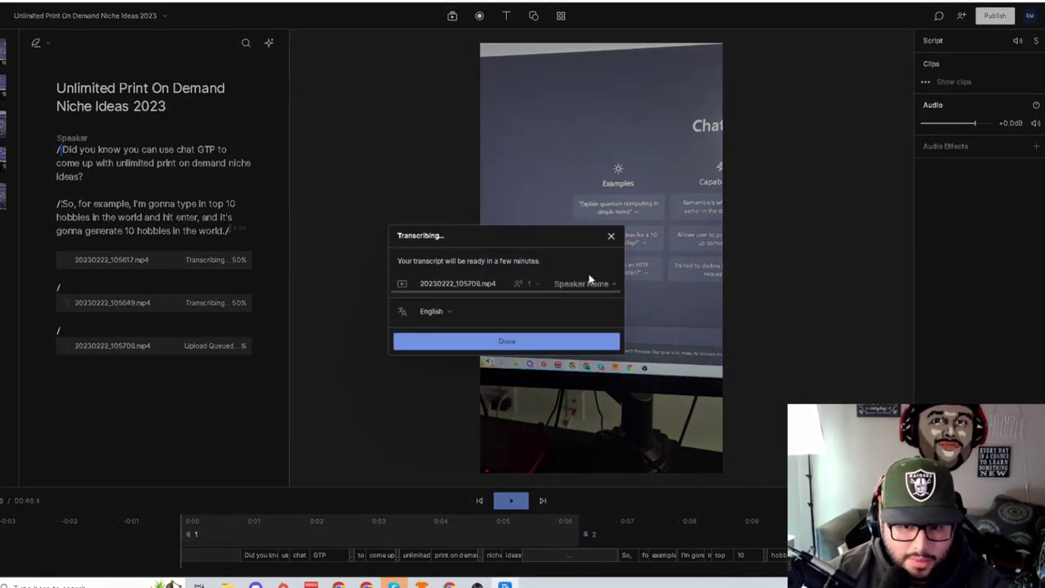
pyautogui.click(590, 281)
pyautogui.click(538, 343)
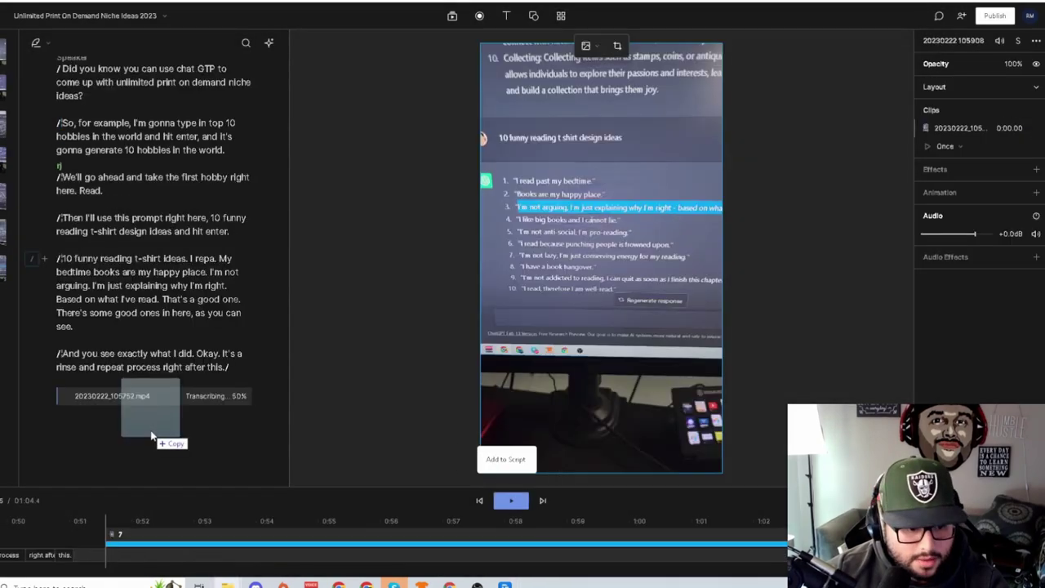
# Add 20230222_110035.mp4 after the 20230222_105752.mp4 clip in the script and confirm its English transcription.
pyautogui.moveTo(168, 443); pyautogui.dragTo(167, 439)
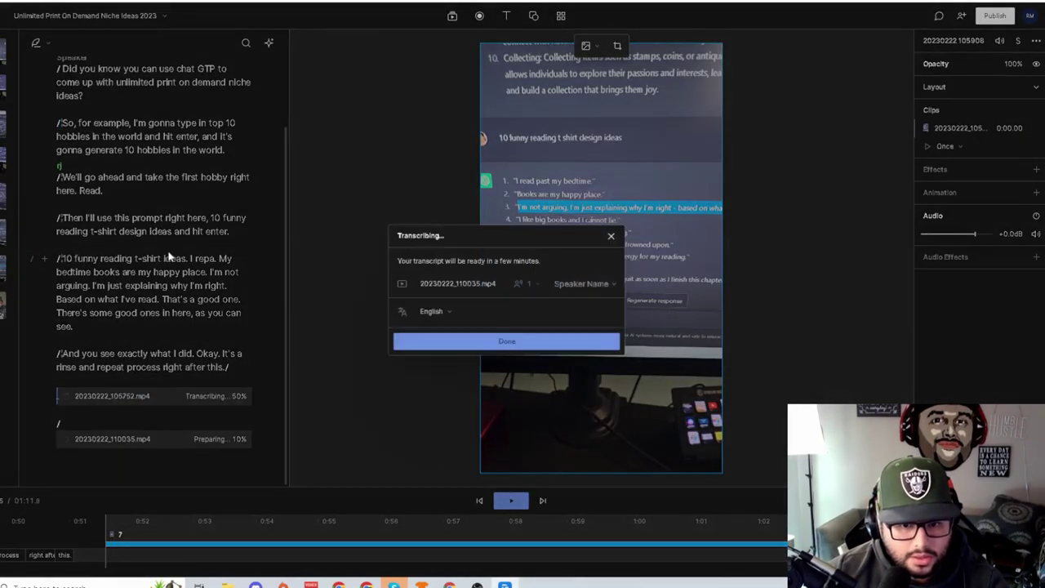
pyautogui.click(587, 283)
pyautogui.click(583, 342)
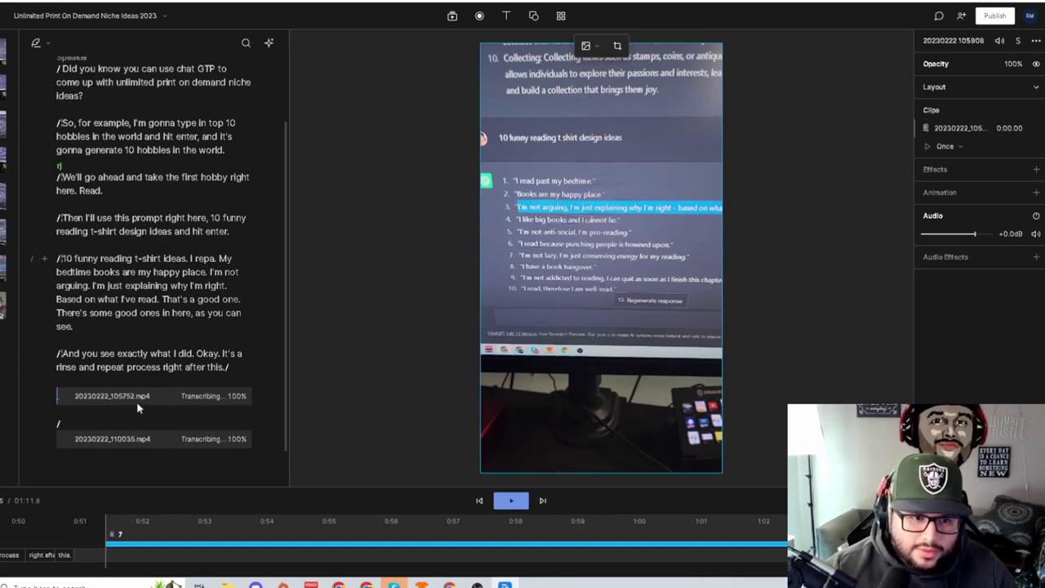
# Delete the word "10" before "hobbies in the world" in the second paragraph and undo the deletion.
pyautogui.scroll(-1, 104, 375)
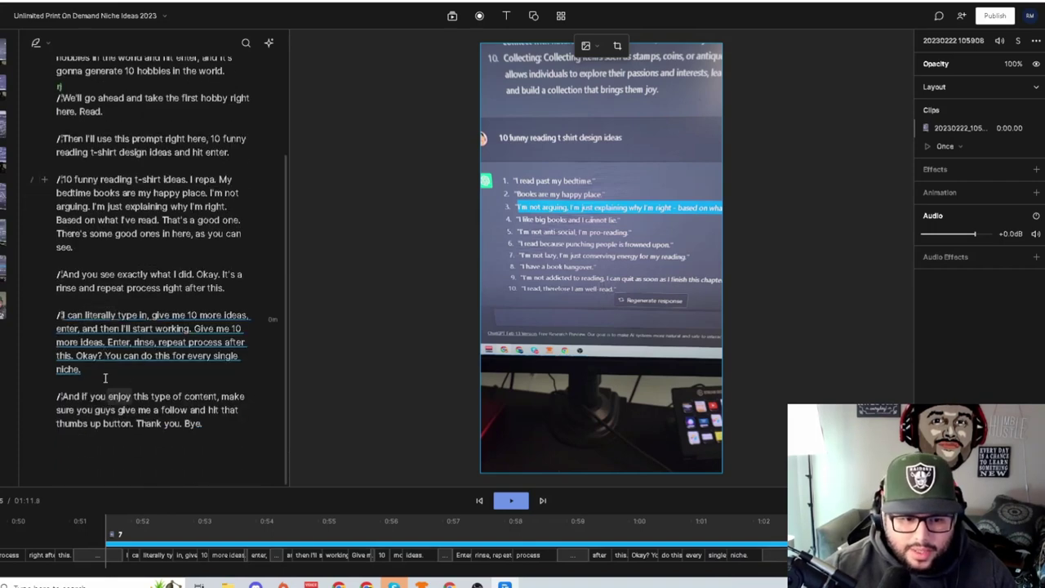
pyautogui.scroll(3, 63, 244)
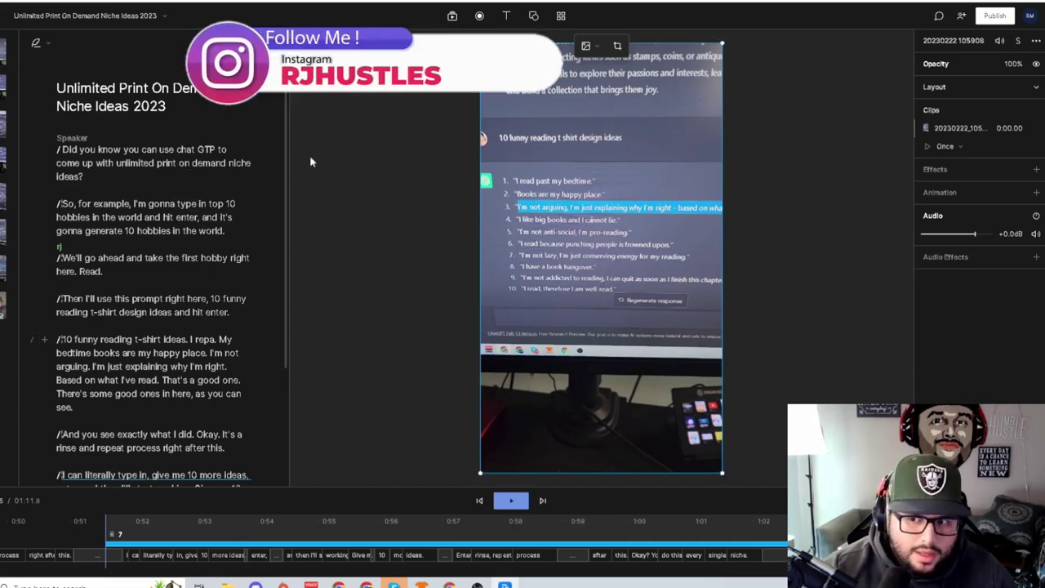
pyautogui.scroll(-5, 285, 106)
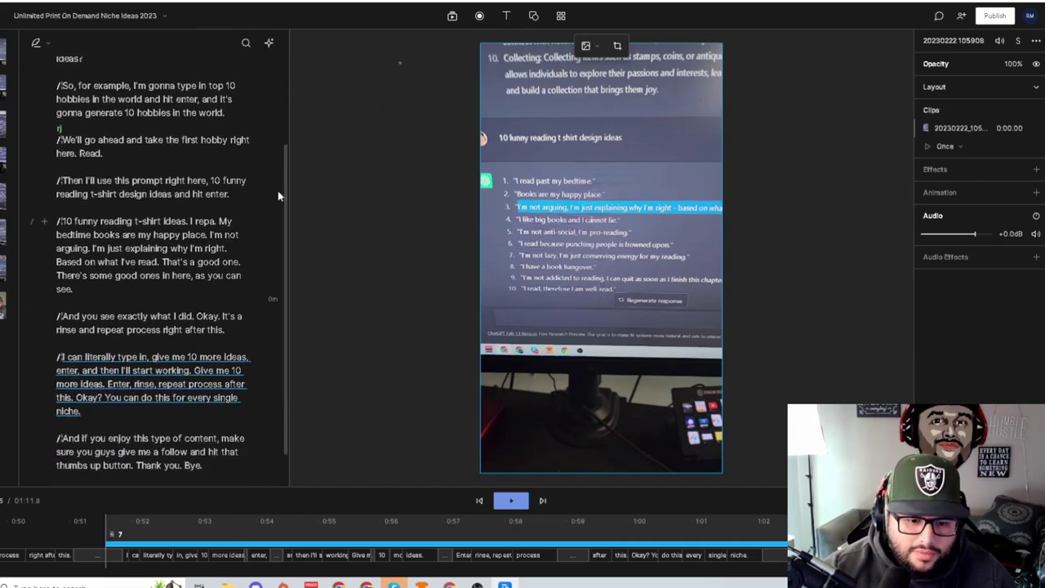
pyautogui.scroll(5, 285, 95)
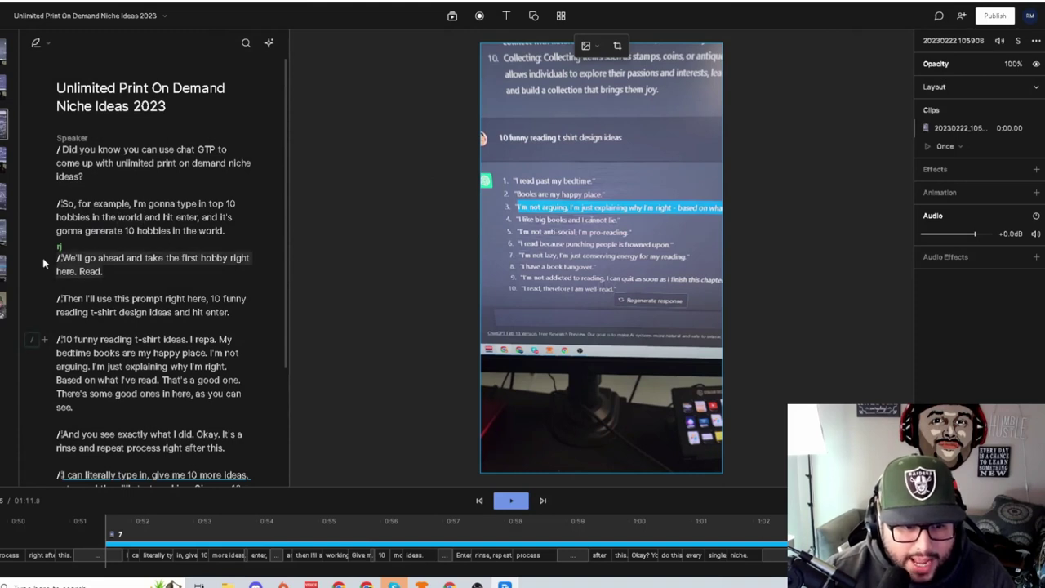
pyautogui.click(129, 232)
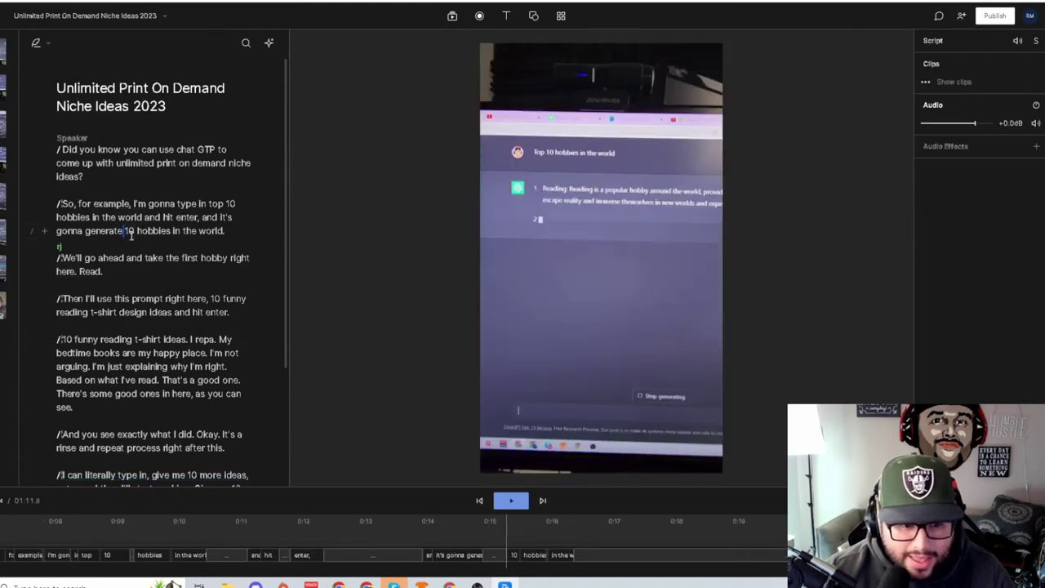
pyautogui.doubleClick(129, 232)
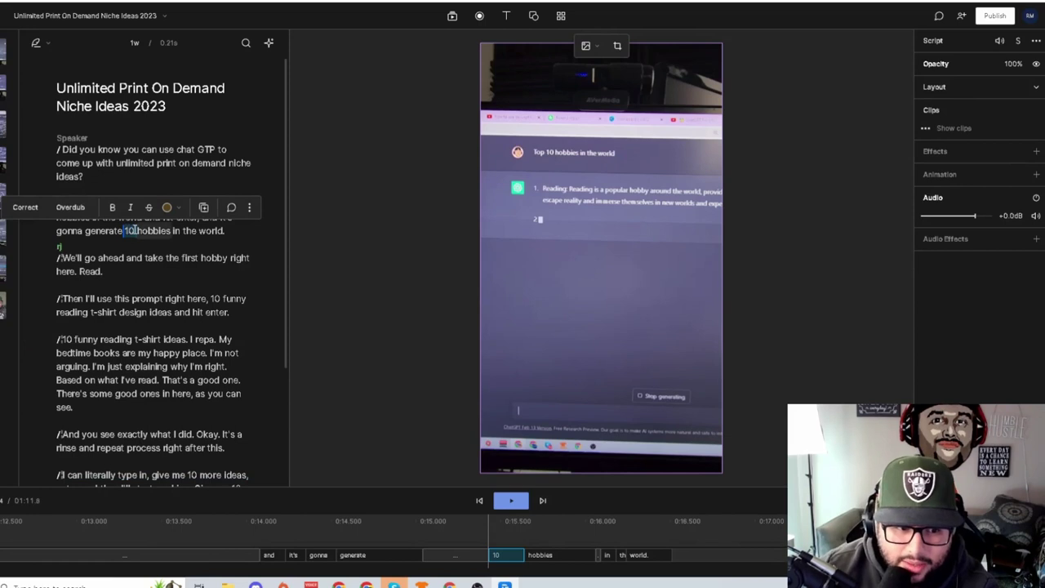
pyautogui.press('BackSpace')
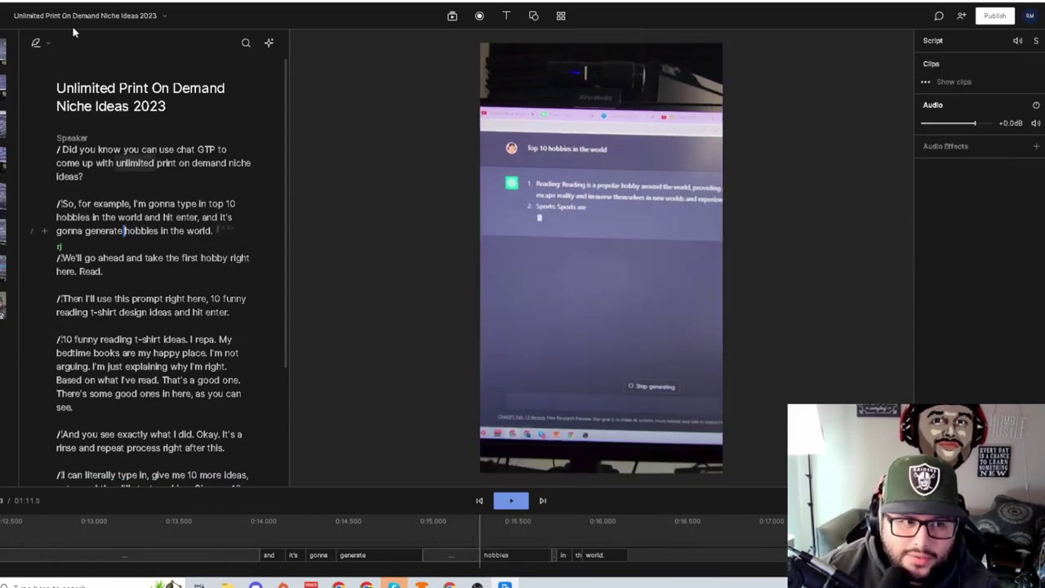
pyautogui.click(10, 31)
pyautogui.moveTo(6, 104)
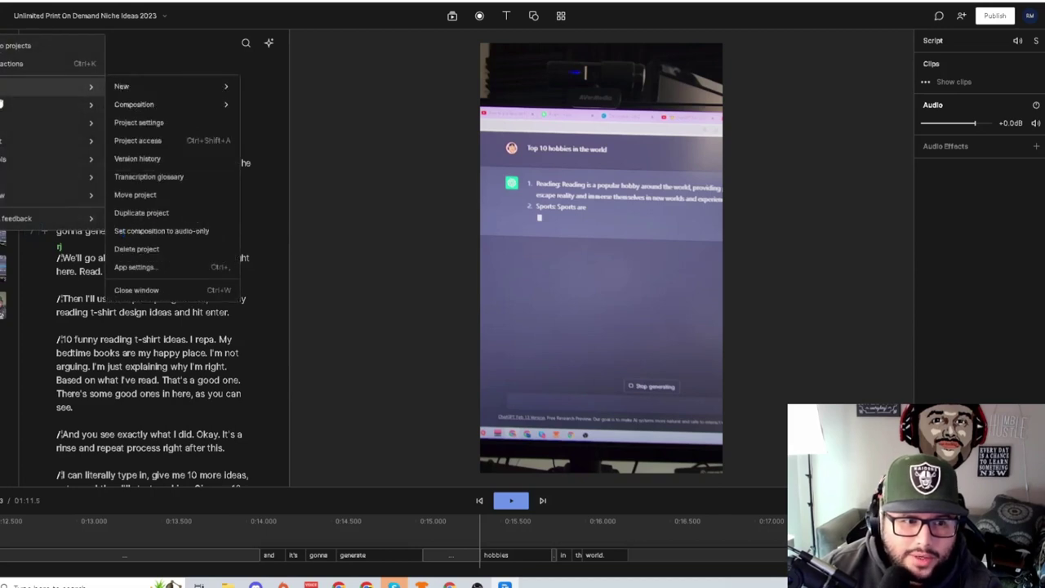
pyautogui.click(126, 104)
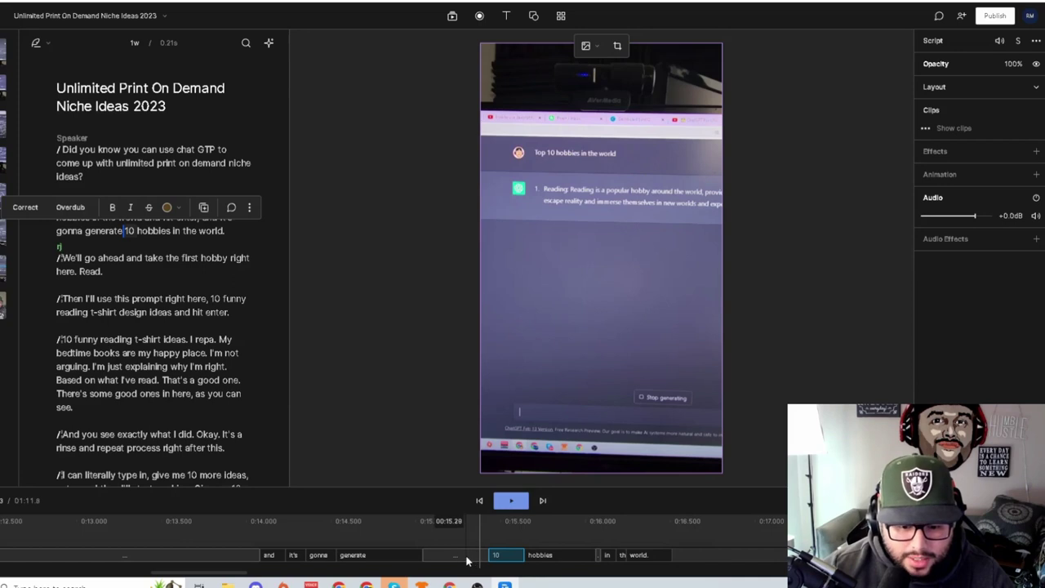
# Close the silent gap between "generate" and "10" on the timeline and move the playhead into the pause before "and it's".
pyautogui.moveTo(503, 560); pyautogui.dragTo(436, 557)
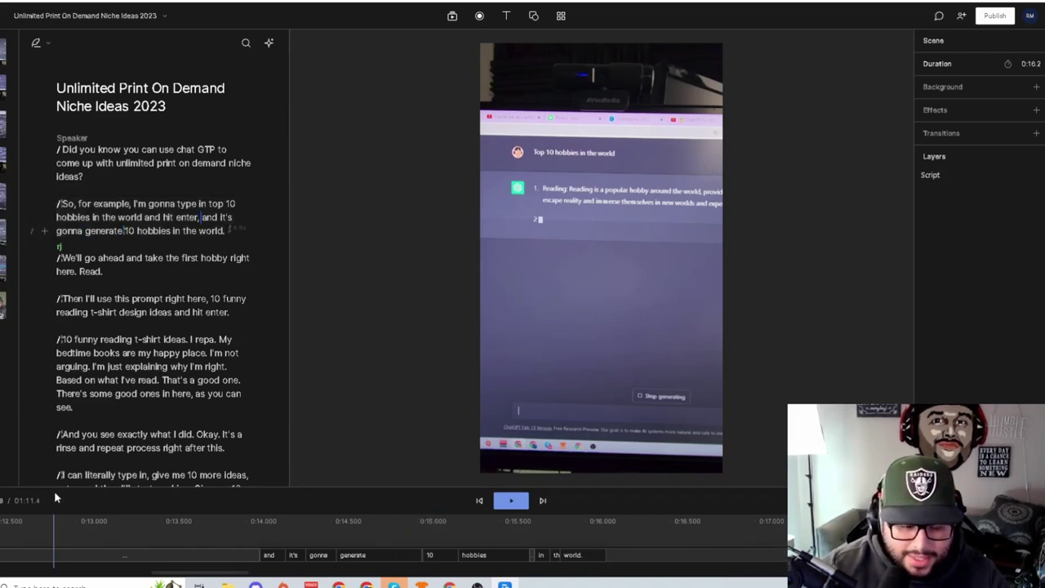
pyautogui.click(108, 523)
# Review the whole script from the title down to the closing lines.
pyautogui.scroll(-1, 136, 195)
pyautogui.scroll(-1, 136, 195)
pyautogui.scroll(2, 140, 436)
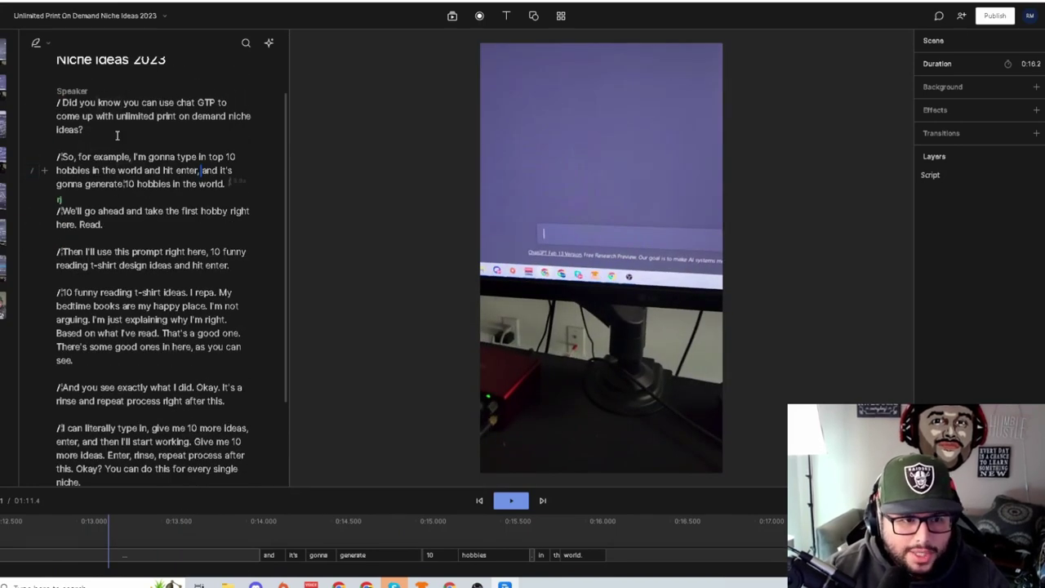
pyautogui.scroll(-2, 160, 270)
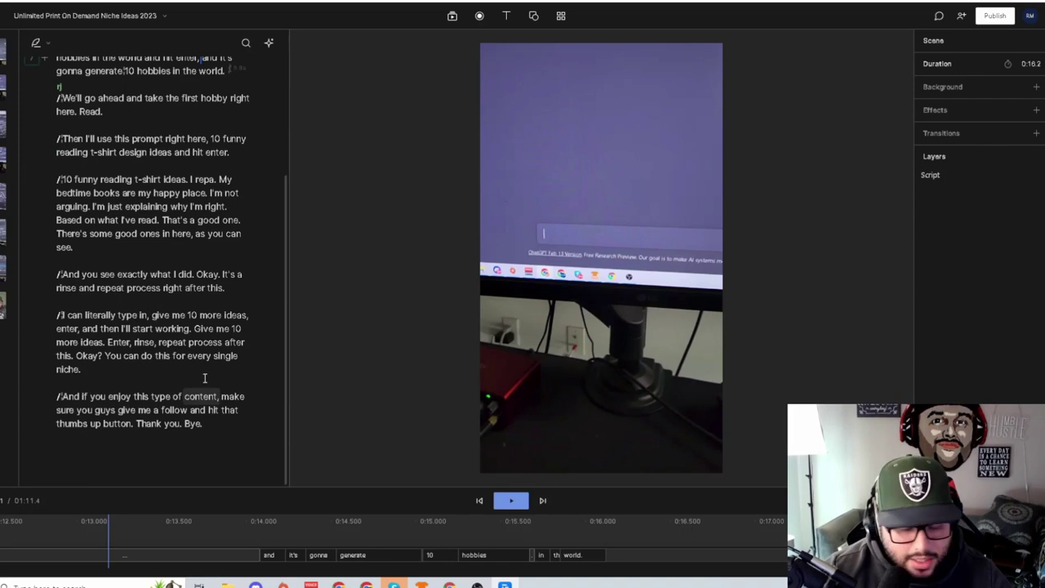
pyautogui.scroll(3, 204, 378)
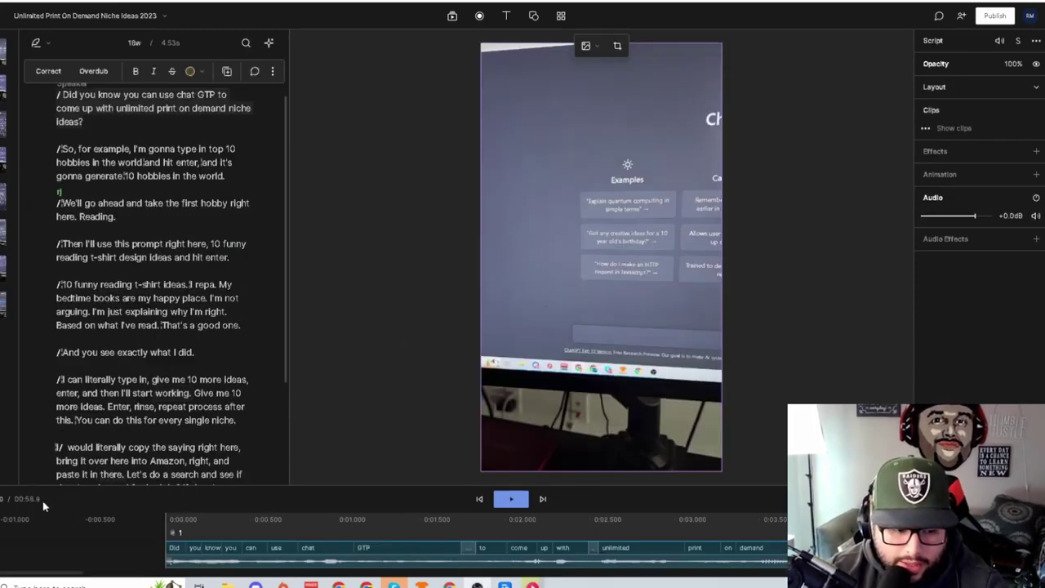
pyautogui.scroll(2, 188, 213)
pyautogui.scroll(-6, 191, 244)
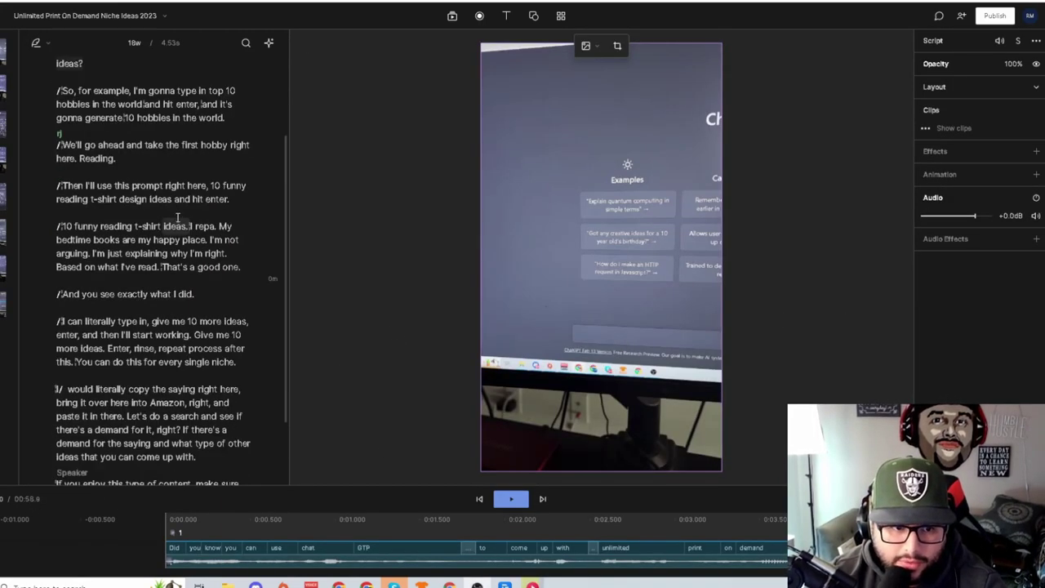
pyautogui.scroll(5, 202, 300)
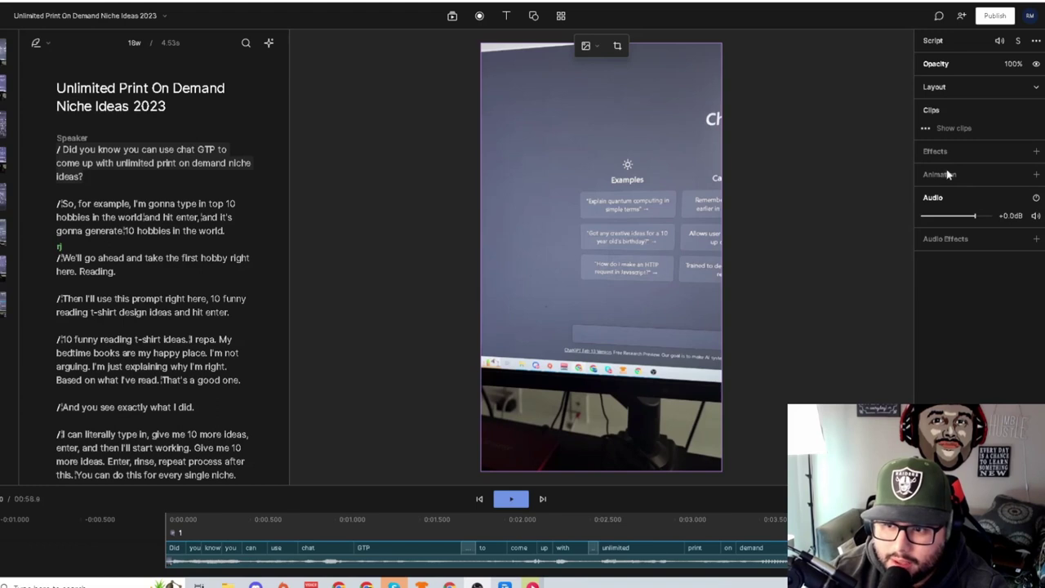
# Add the Studio Sound audio repair effect to the script's audio and play the video from the start.
pyautogui.click(1036, 239)
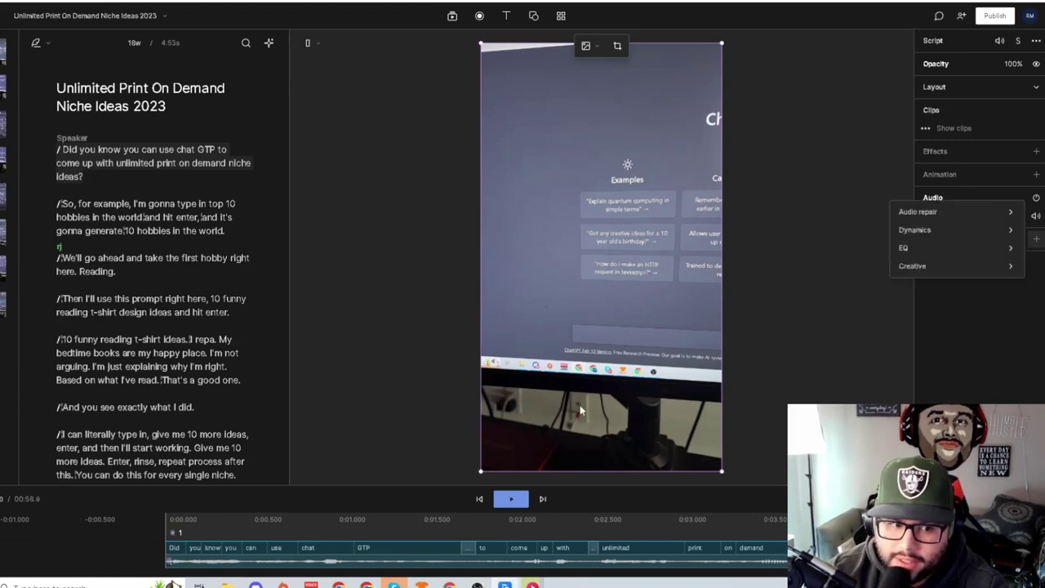
pyautogui.moveTo(940, 215)
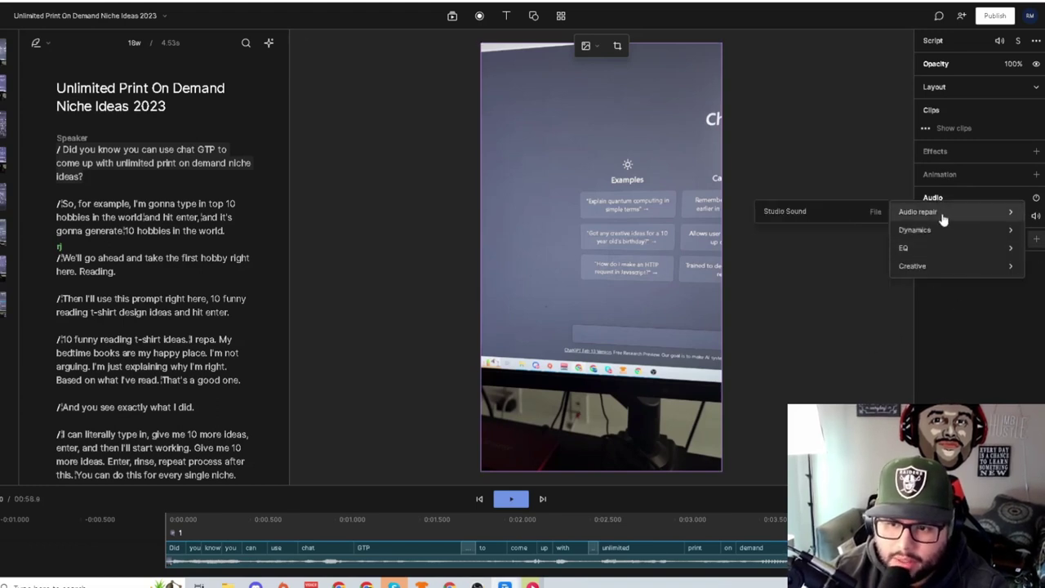
pyautogui.click(802, 217)
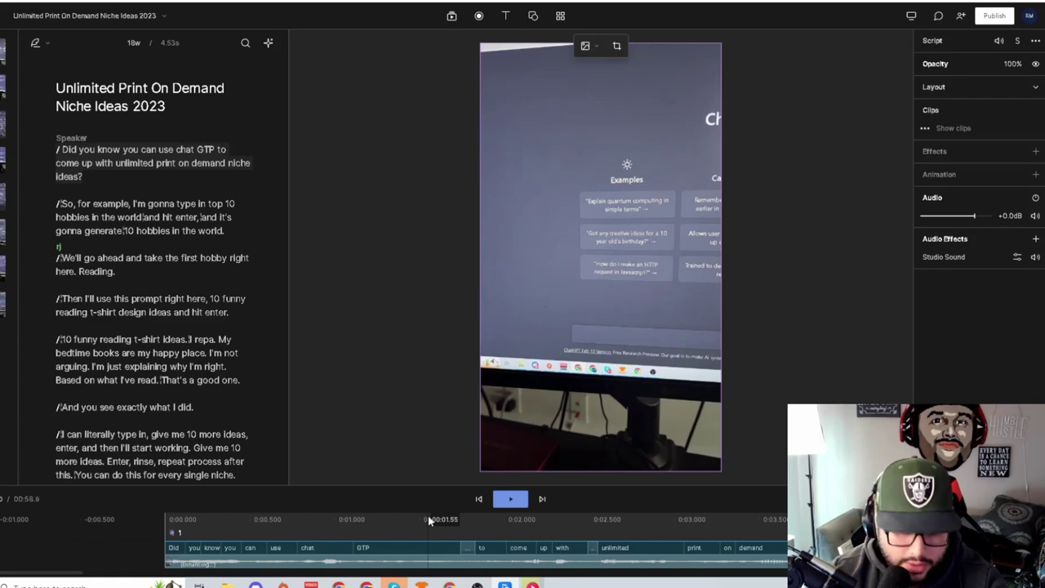
pyautogui.click(519, 501)
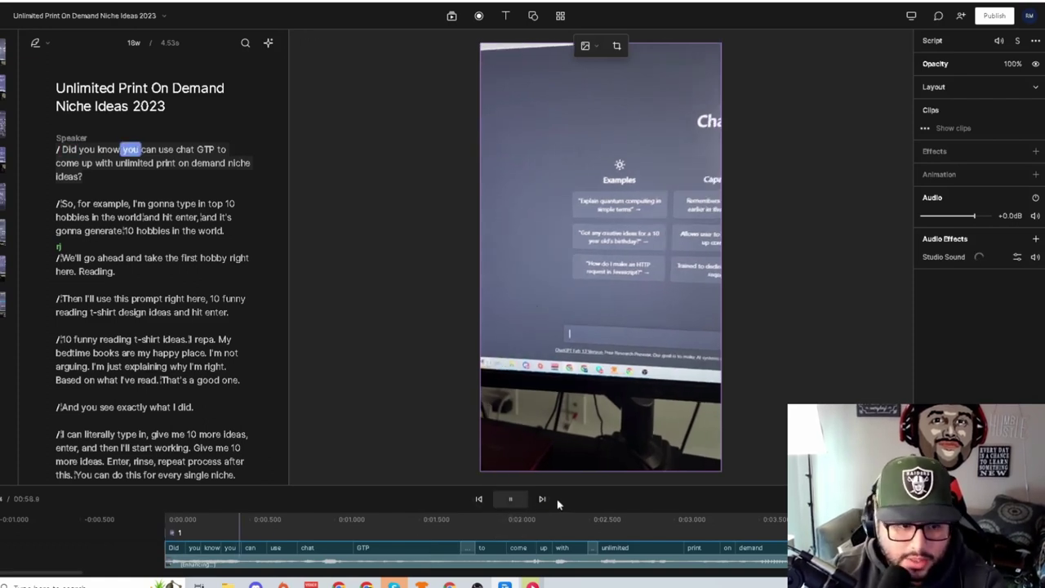
# Play the video from the start through the second paragraph to compare the enhanced audio with the untreated audio.
pyautogui.click(510, 498)
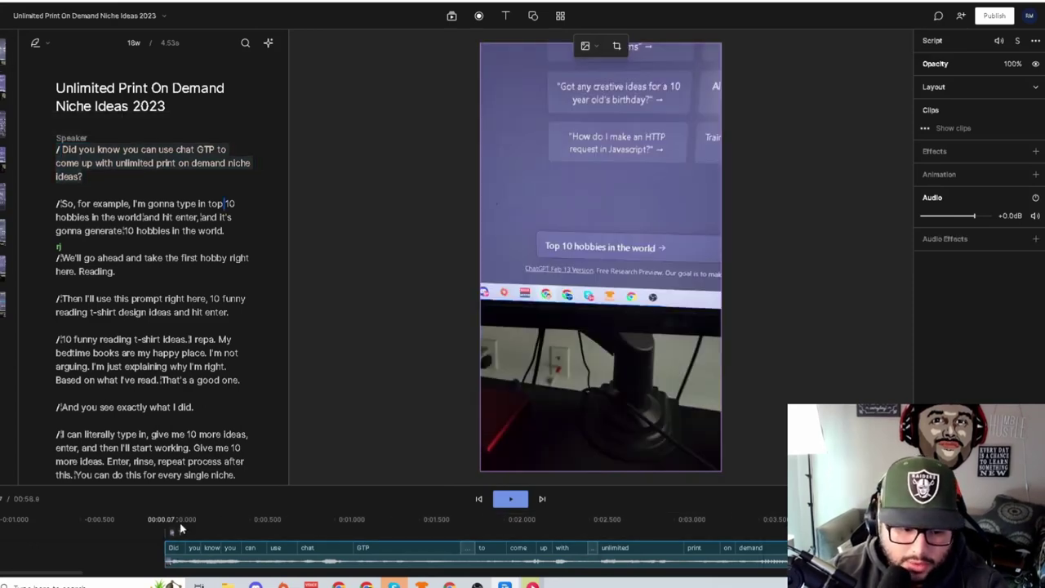
pyautogui.click(178, 521)
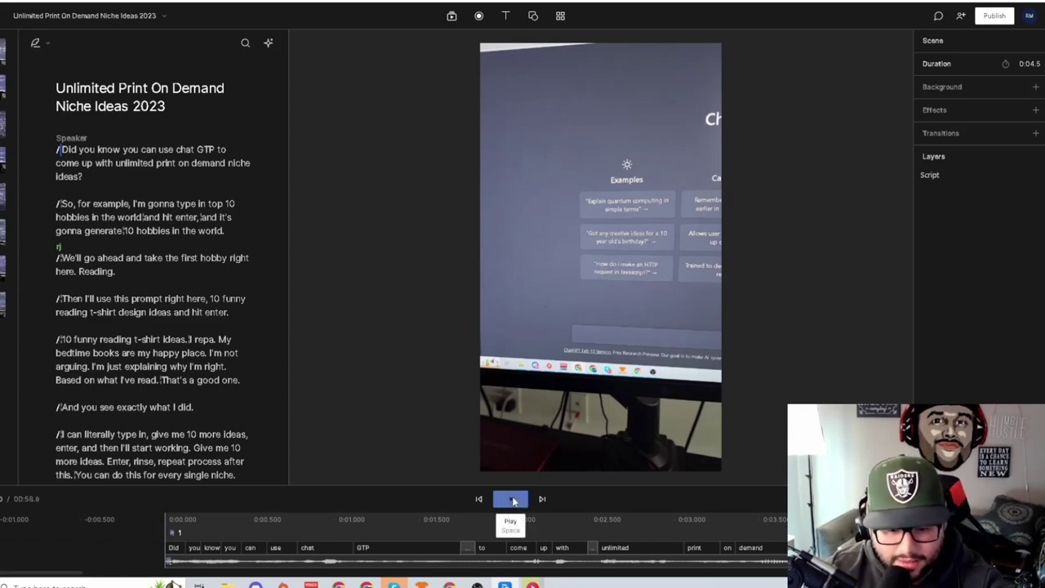
pyautogui.click(512, 500)
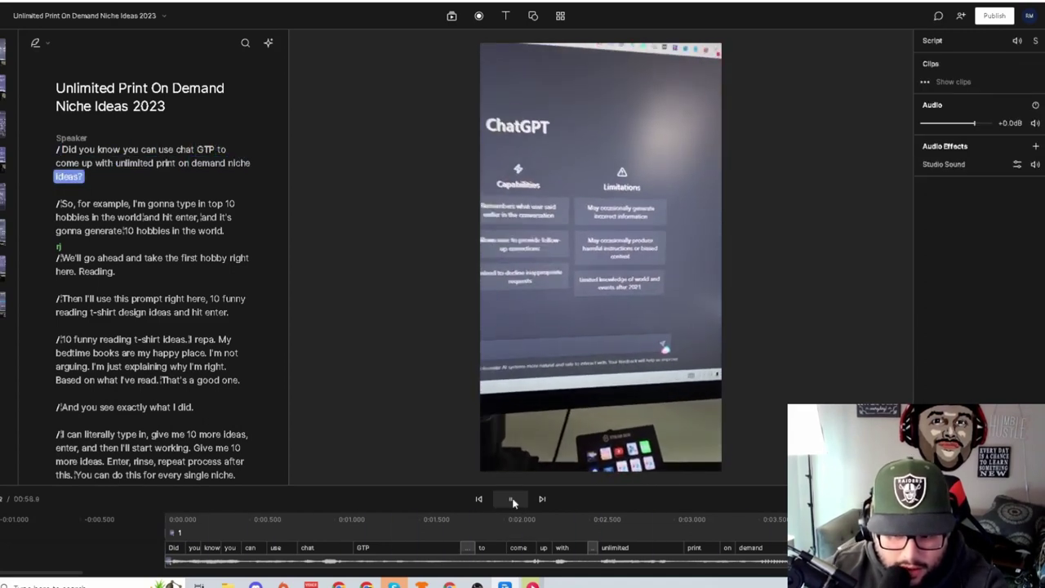
pyautogui.click(513, 500)
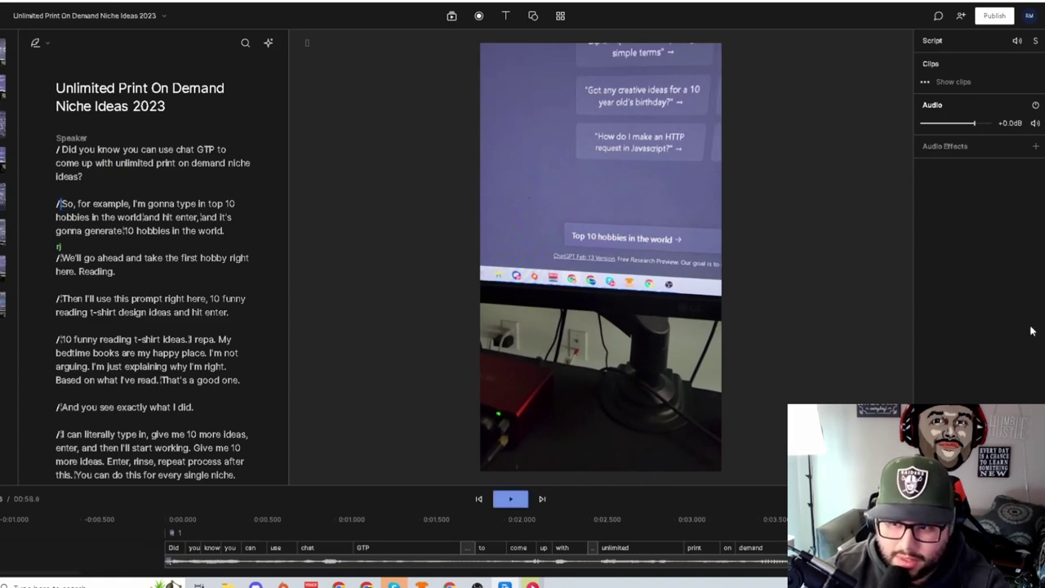
pyautogui.click(511, 500)
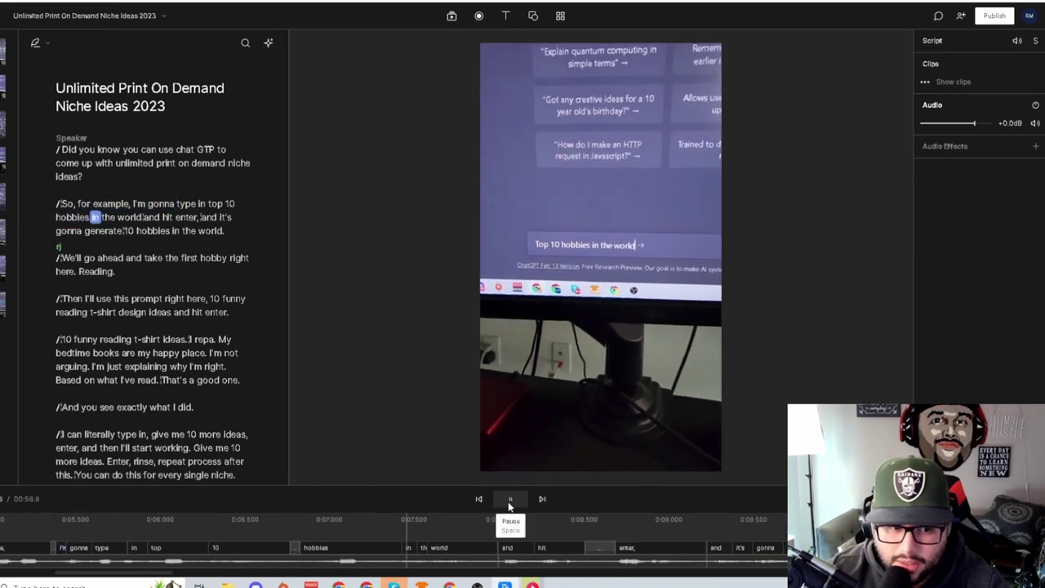
pyautogui.click(521, 502)
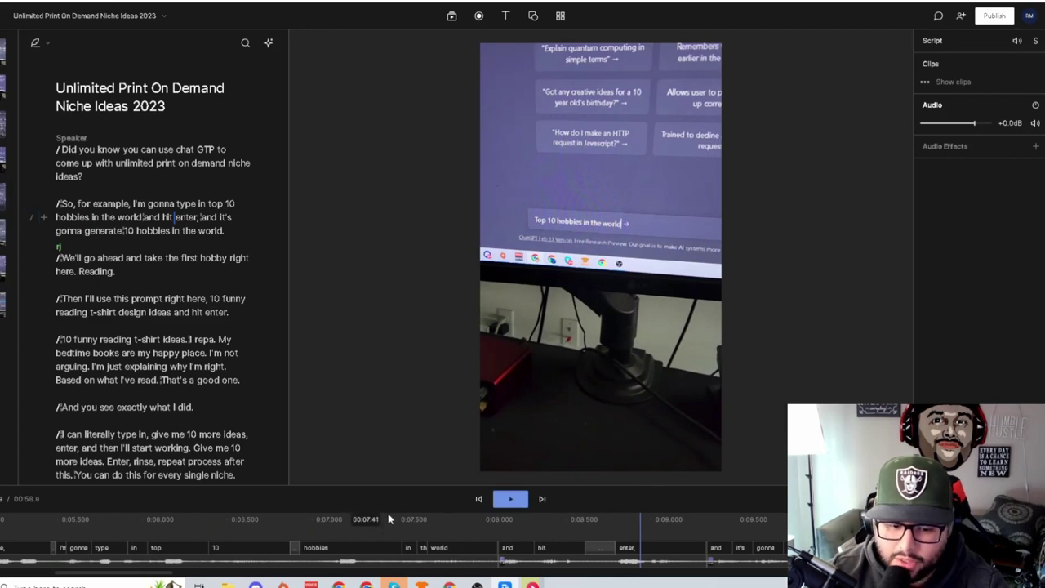
pyautogui.click(510, 498)
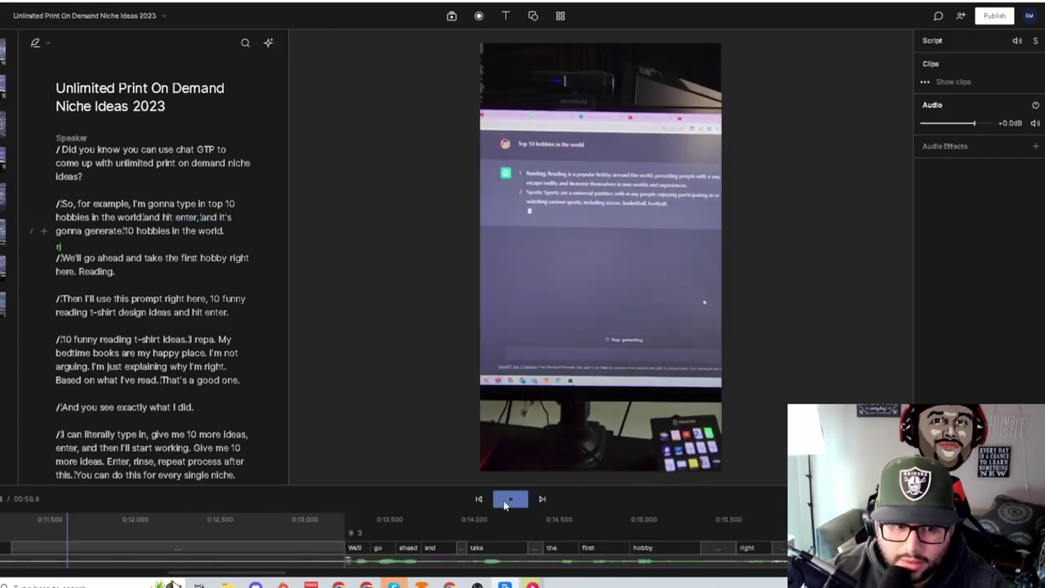
# Add the Studio Sound audio repair effect to the second paragraph, beginning "So, for example".
pyautogui.click(136, 230)
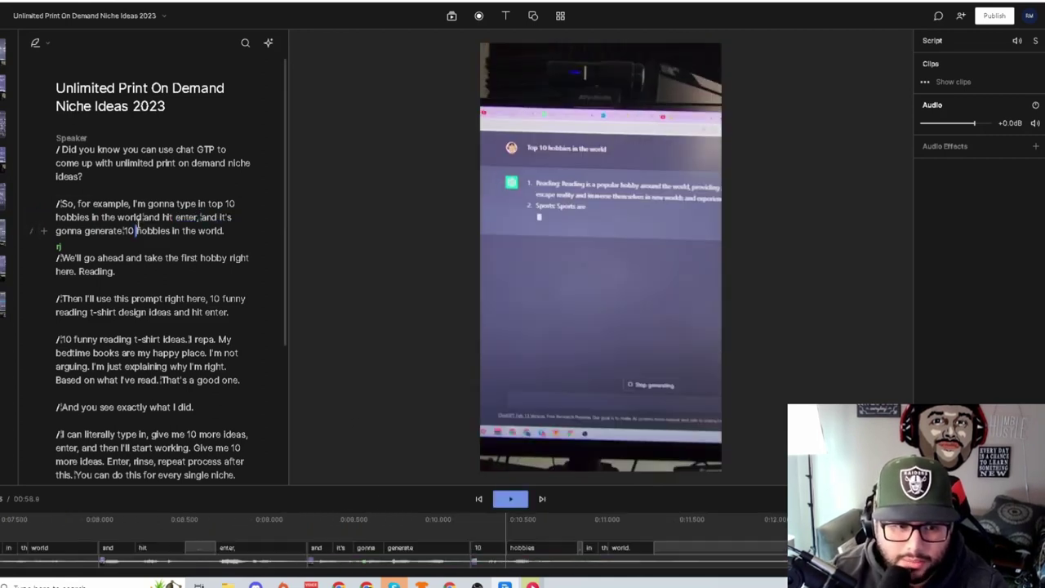
pyautogui.tripleClick(137, 215)
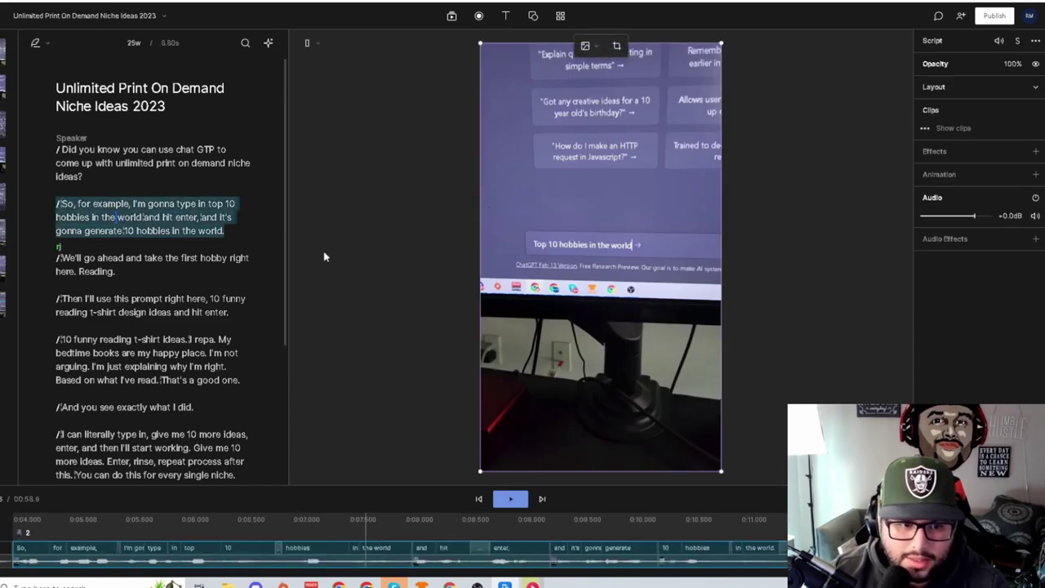
pyautogui.click(1034, 238)
pyautogui.moveTo(914, 211)
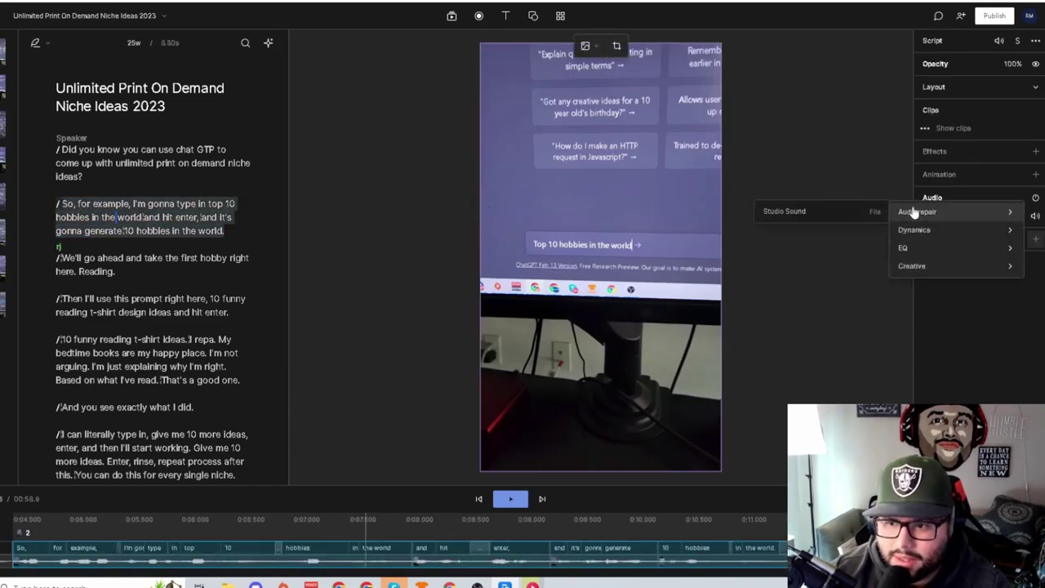
pyautogui.click(824, 212)
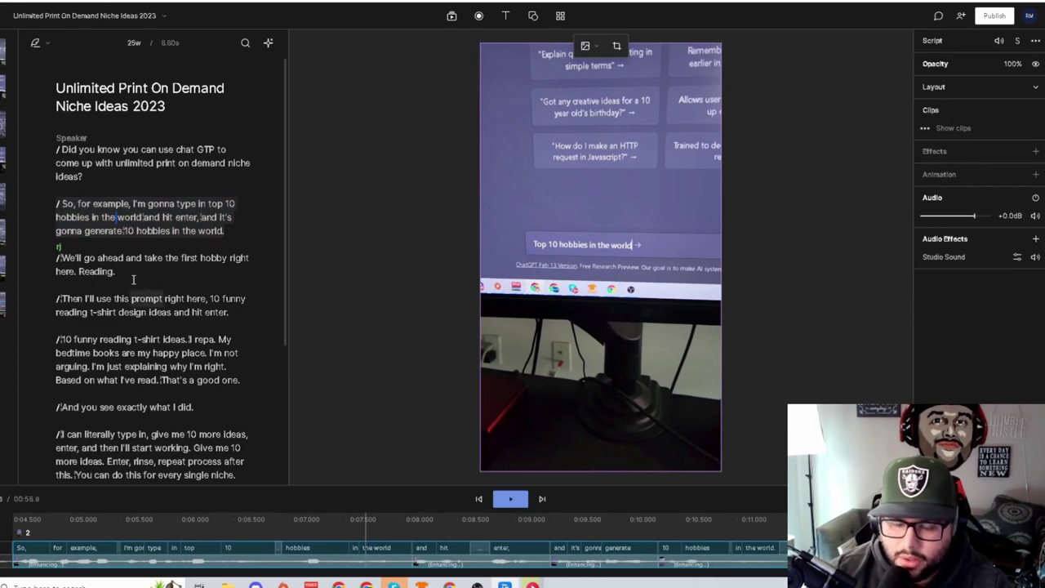
# Add the Studio Sound audio repair effect to the paragraph "We'll go ahead and take the first hobby right here. Reading.".
pyautogui.moveTo(127, 275); pyautogui.dragTo(61, 260)
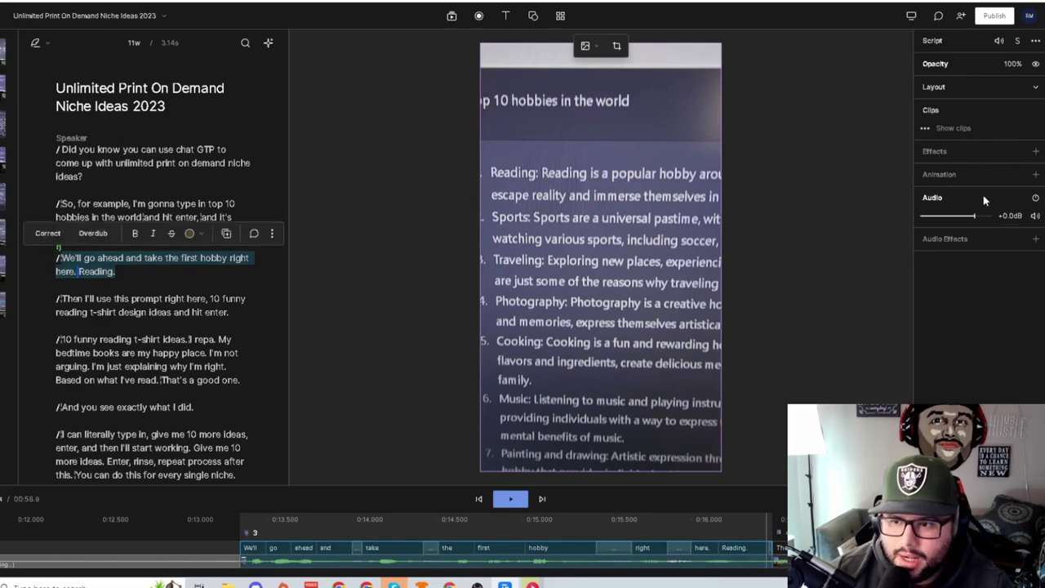
pyautogui.click(1035, 239)
pyautogui.moveTo(915, 229)
pyautogui.moveTo(902, 212)
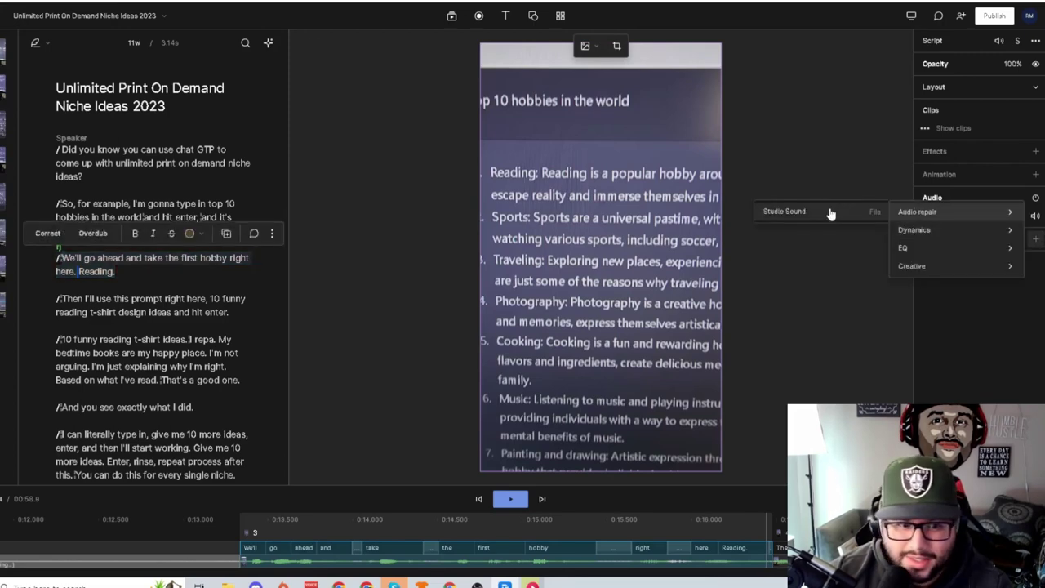
pyautogui.click(830, 214)
# Add the Studio Sound audio repair effect to the fourth paragraph, beginning "Then I'll use this prompt right here".
pyautogui.click(233, 313)
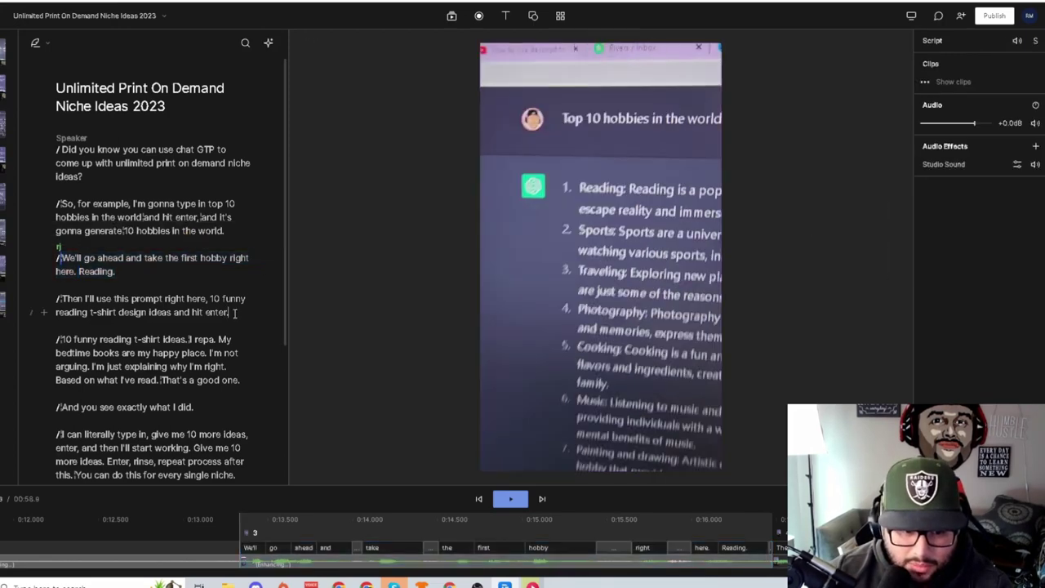
pyautogui.moveTo(234, 313); pyautogui.dragTo(57, 298)
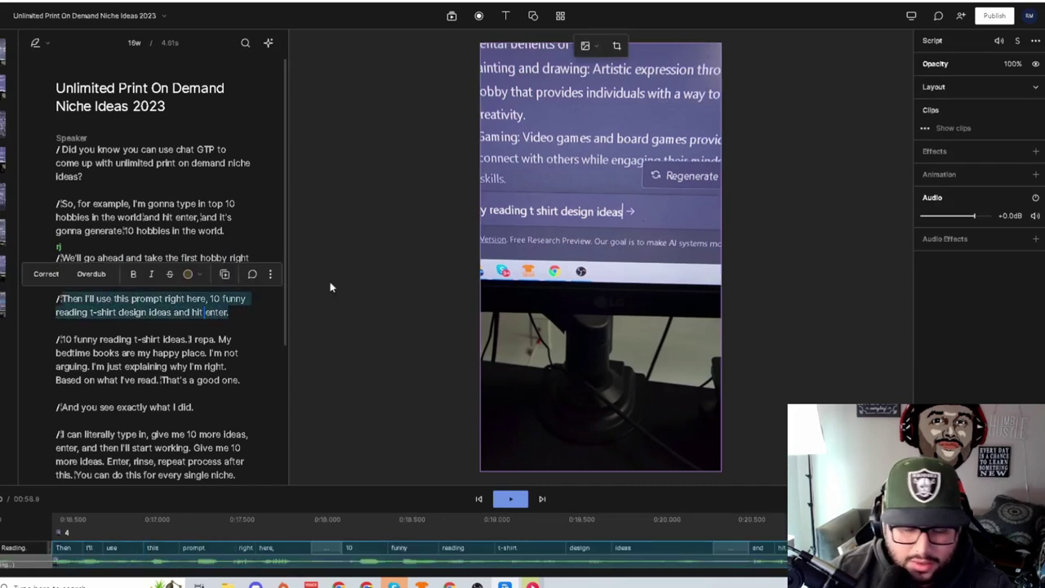
pyautogui.click(1035, 238)
pyautogui.moveTo(971, 237)
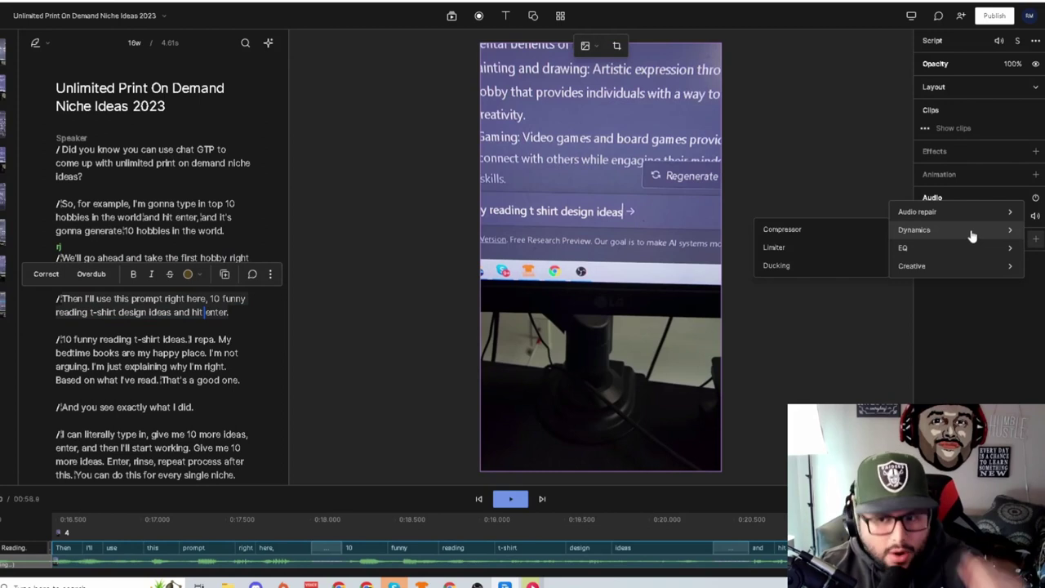
pyautogui.moveTo(971, 214)
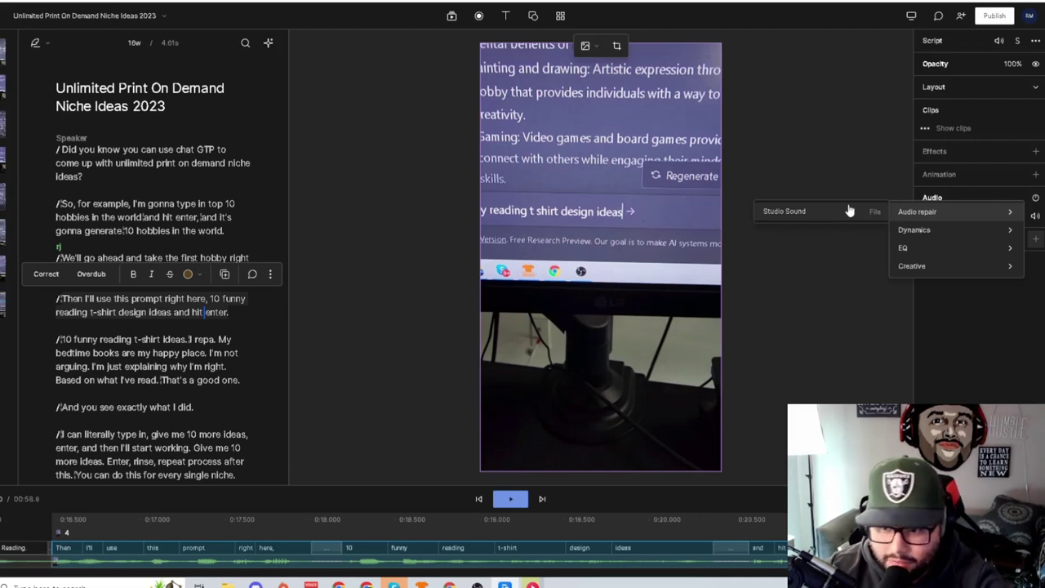
pyautogui.click(849, 210)
# Select the fifth paragraph, from "10 funny reading t-shirt ideas" to "That's a good one.".
pyautogui.click(241, 381)
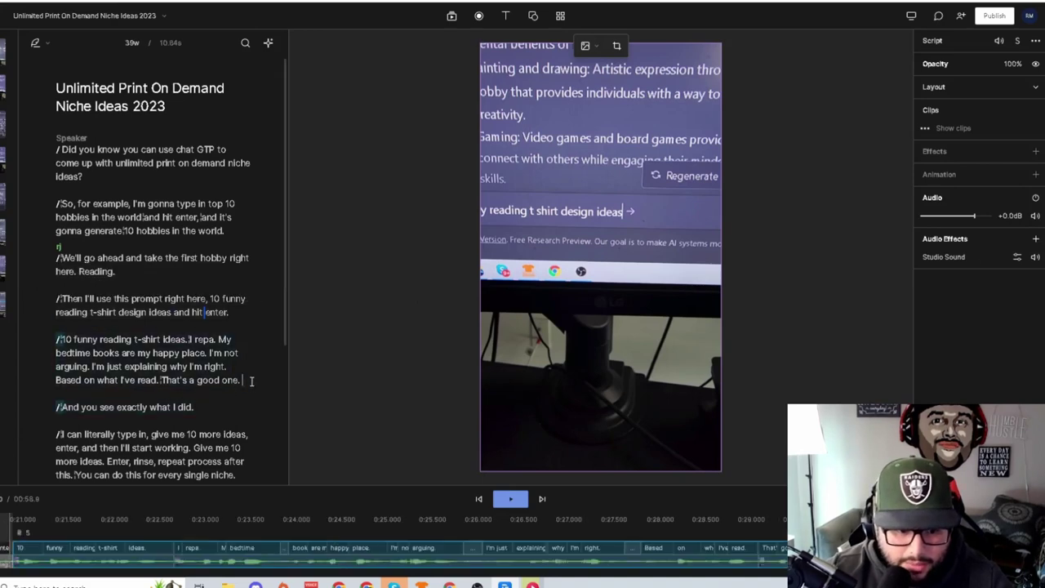
pyautogui.moveTo(242, 381); pyautogui.dragTo(56, 338)
pyautogui.hotkey('ctrl', 'End')
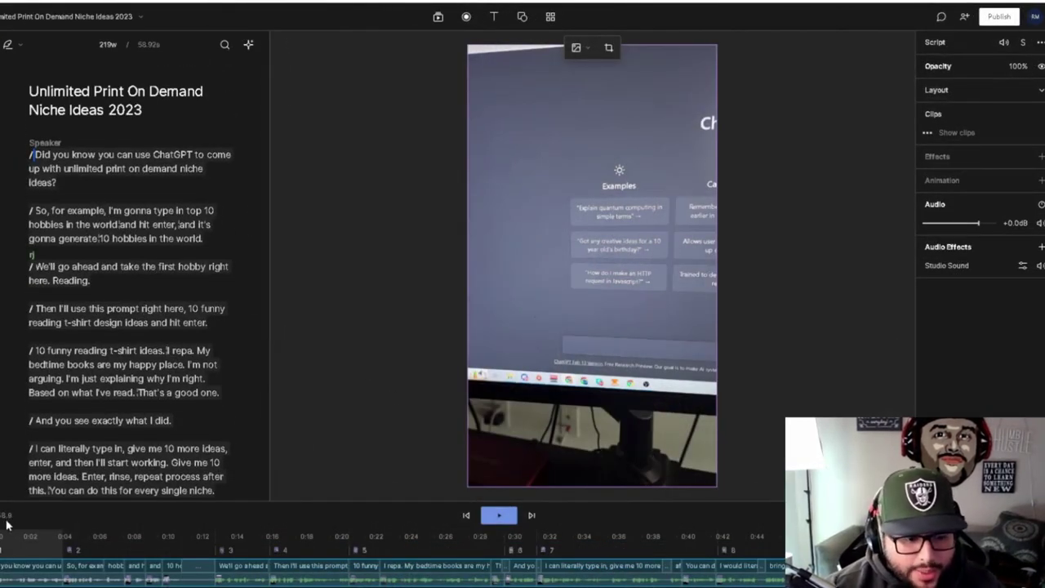
# Select the whole script and insert a Captions layer over it, finding it with the quick action search "ca".
pyautogui.hotkey('ctrl', 'a')
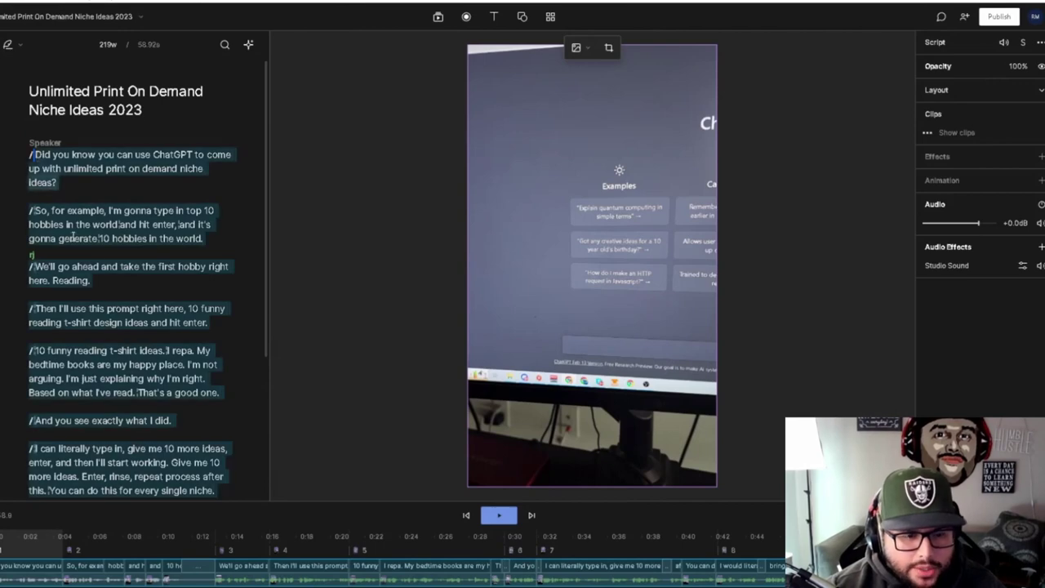
pyautogui.scroll(-5, 123, 203)
pyautogui.scroll(5, 123, 203)
pyautogui.rightClick(190, 127)
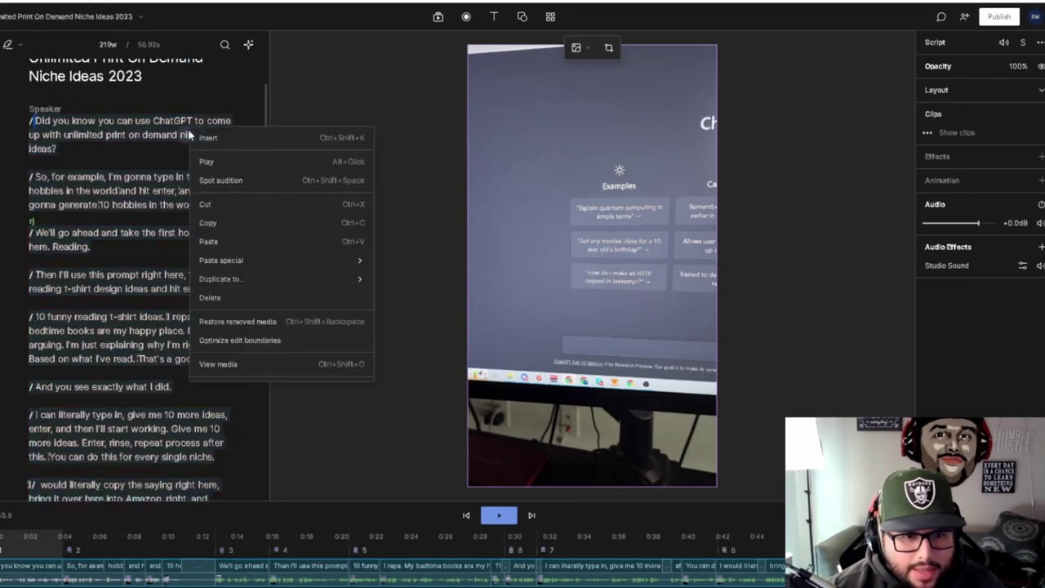
pyautogui.click(333, 138)
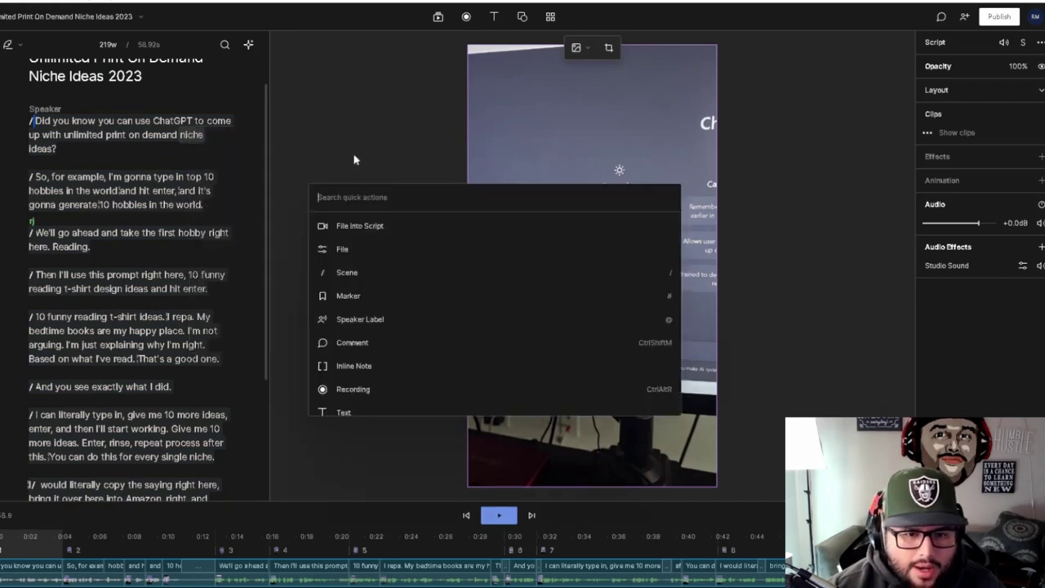
pyautogui.write('ca')
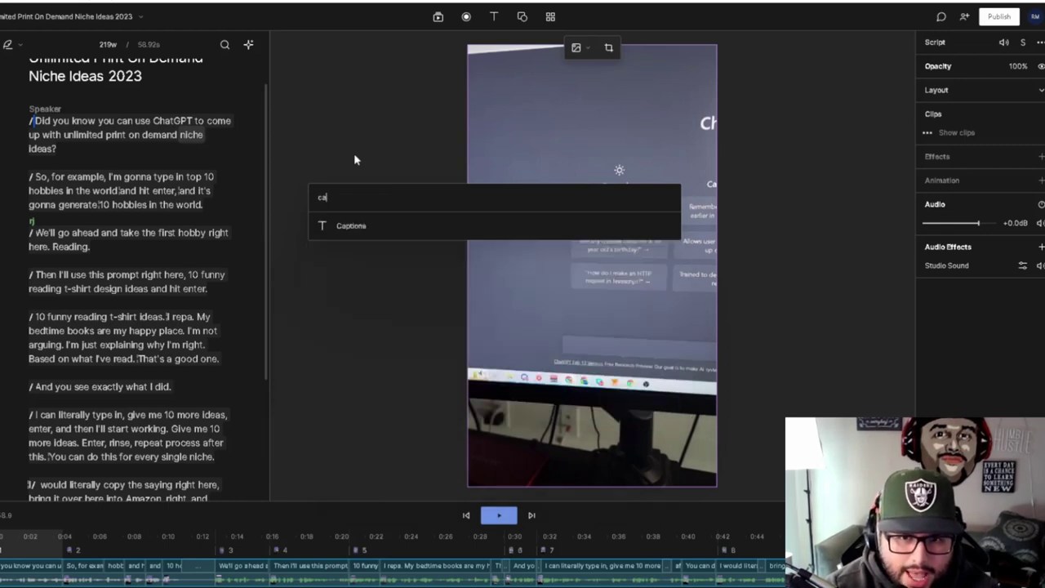
pyautogui.click(351, 226)
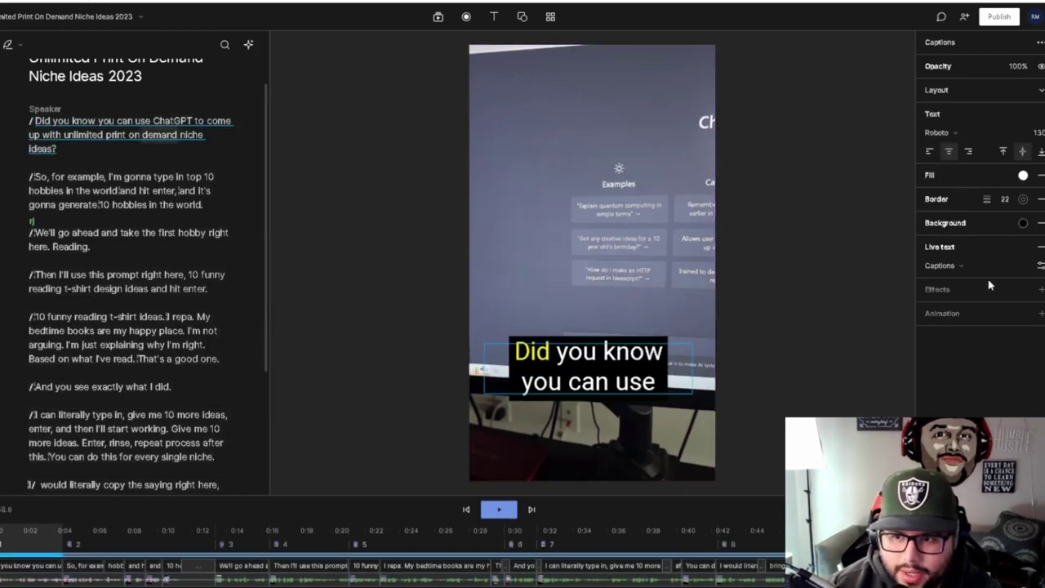
# Check the caption font choices, browse the recently added fonts on the font download website, and return to the captions in the editor.
pyautogui.click(950, 133)
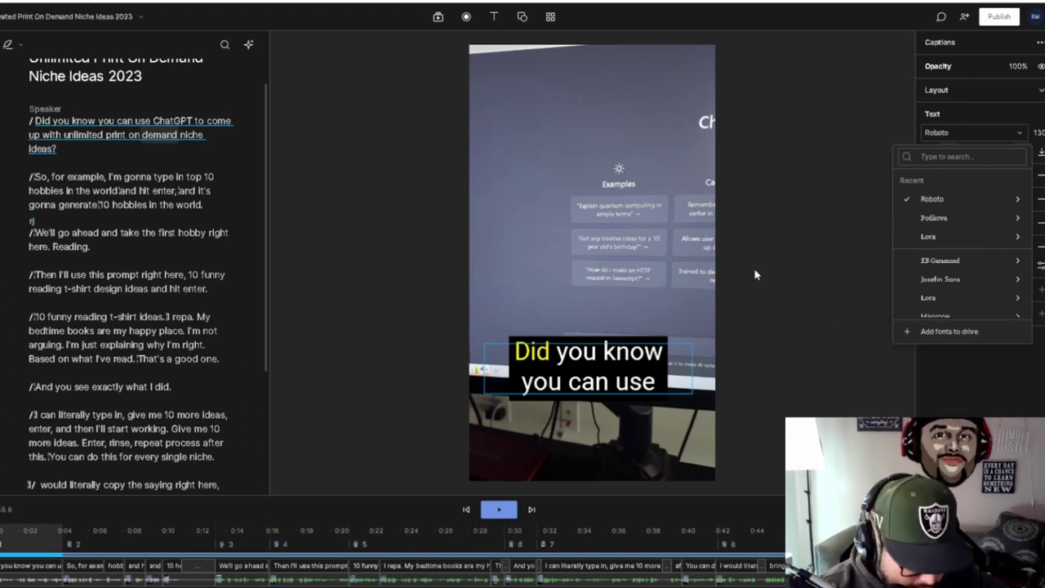
pyautogui.click(776, 276)
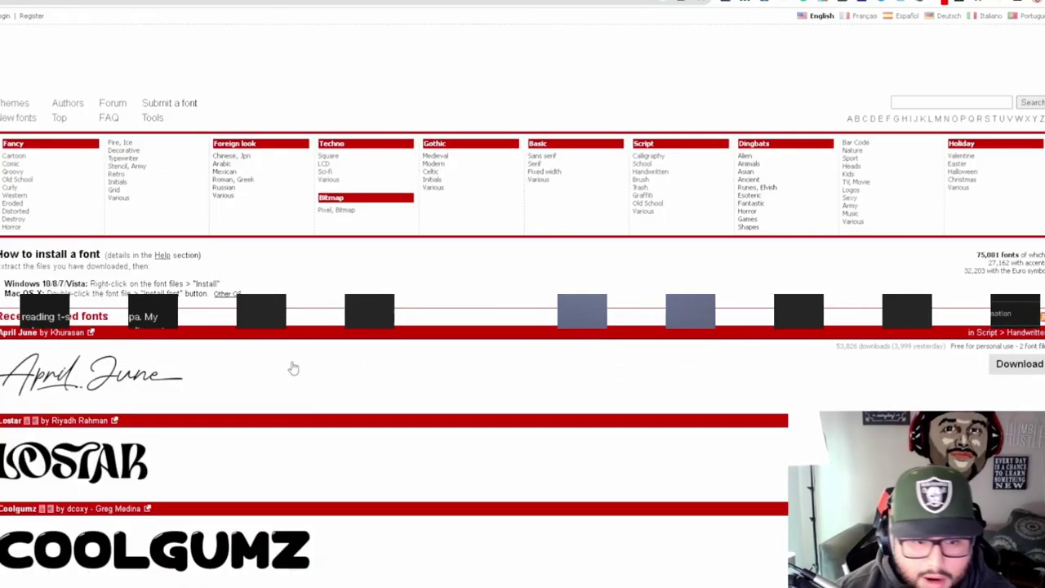
pyautogui.scroll(-2, 196, 310)
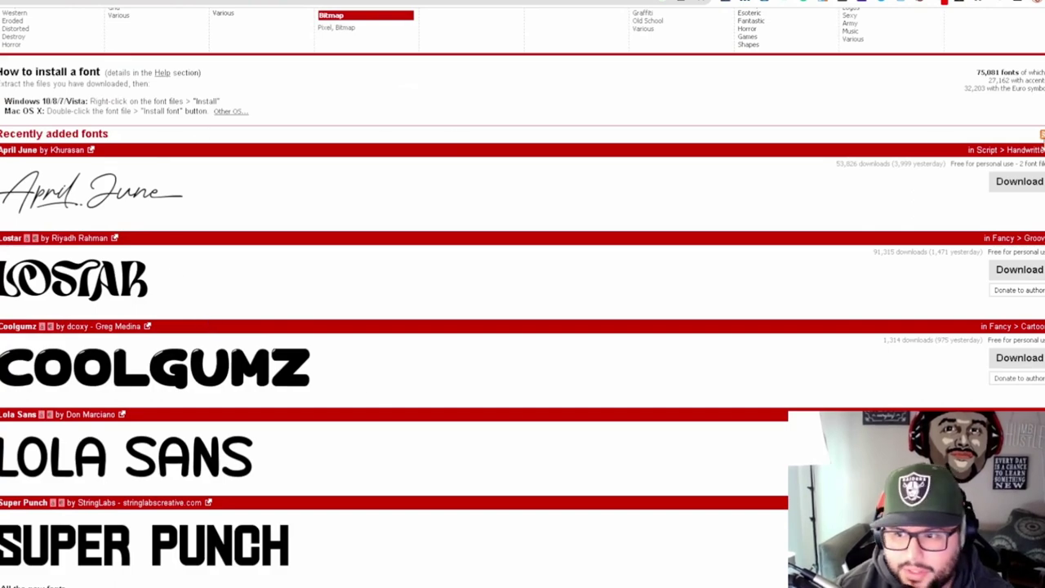
pyautogui.scroll(2, 262, 221)
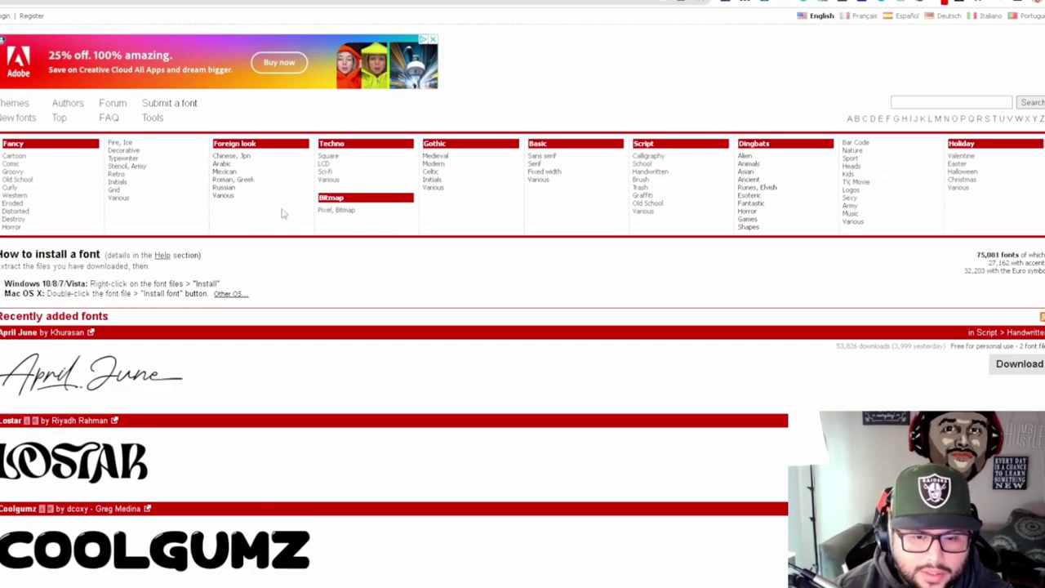
pyautogui.scroll(-4, 280, 214)
pyautogui.scroll(4, 373, 117)
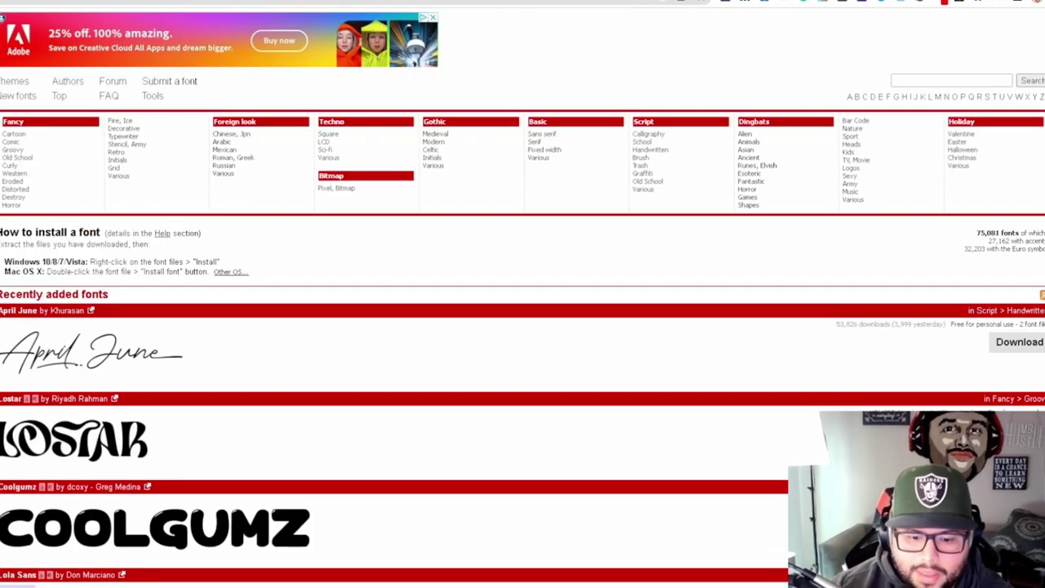
pyautogui.click(484, 541)
pyautogui.click(582, 357)
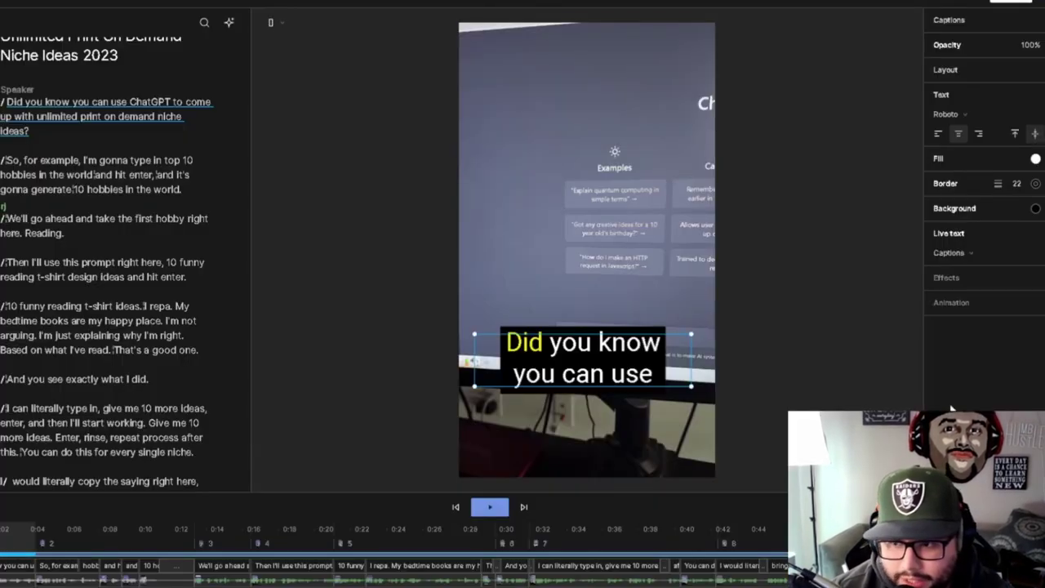
pyautogui.click(1031, 117)
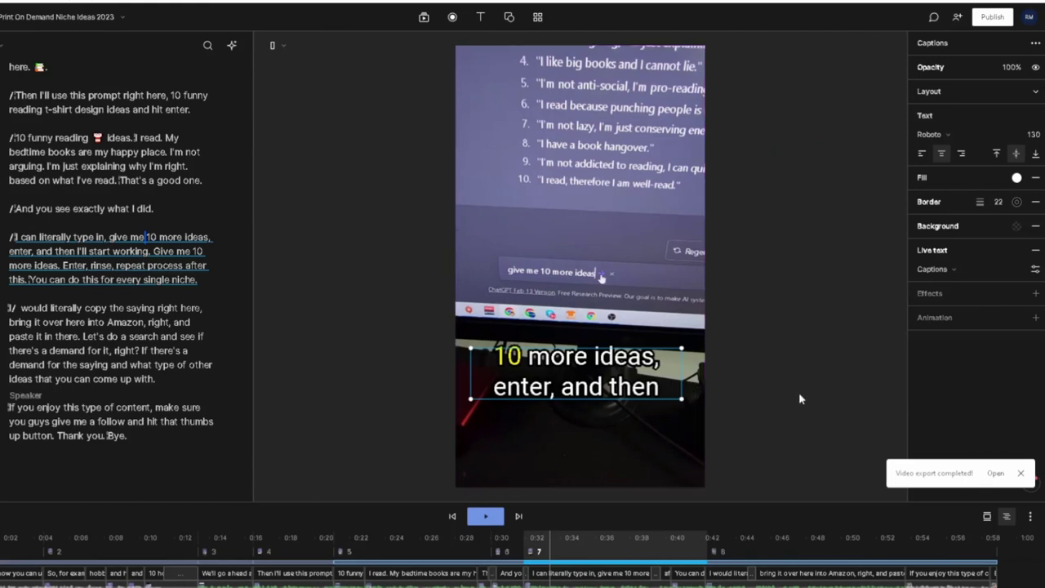
# Shift the caption box of the "I can literally type in" scene slightly up and to the right, and set its font size to 113.
pyautogui.moveTo(576, 372); pyautogui.dragTo(631, 382)
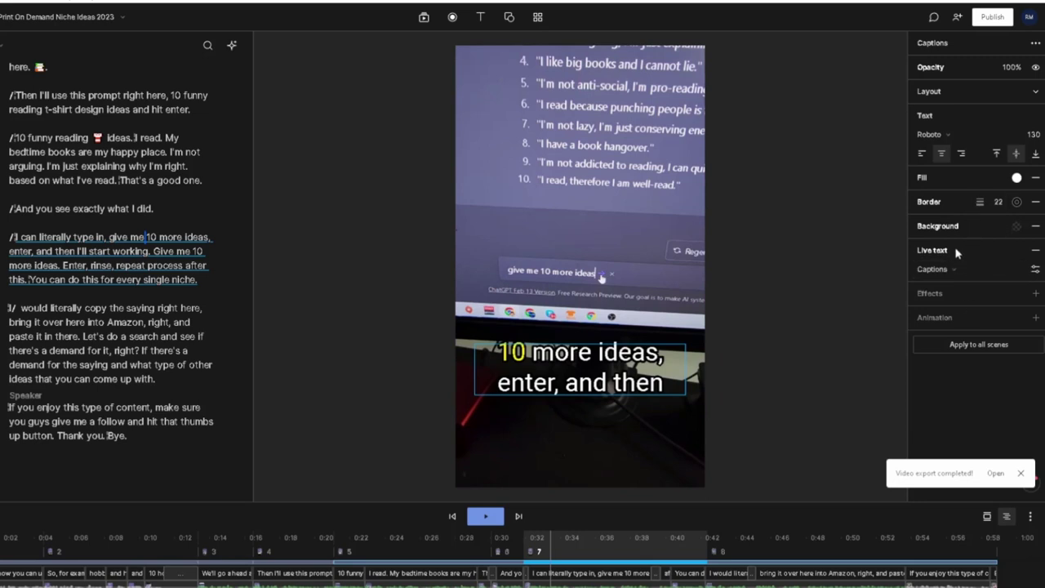
pyautogui.click(992, 137)
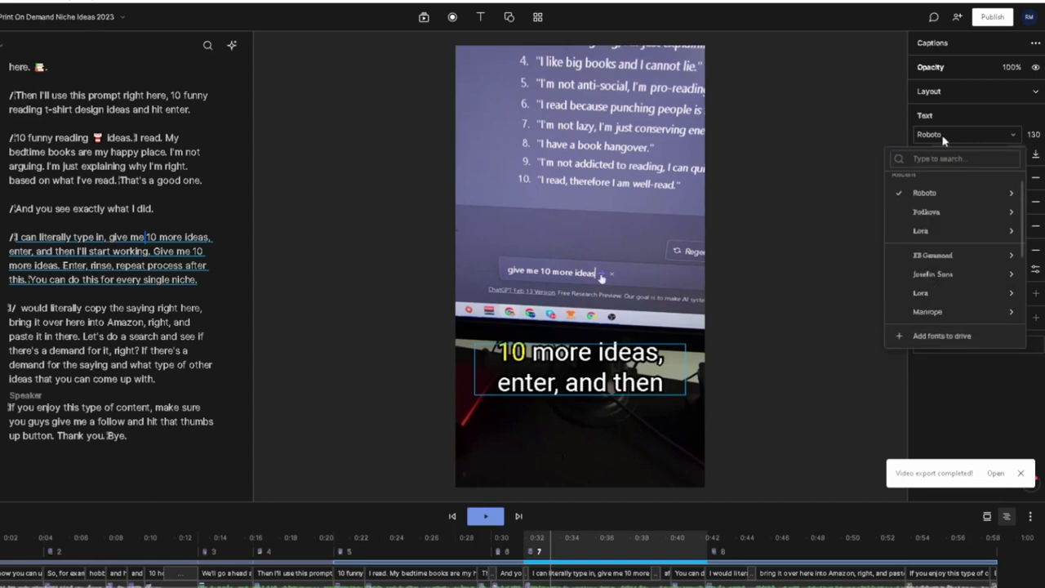
pyautogui.click(1034, 135)
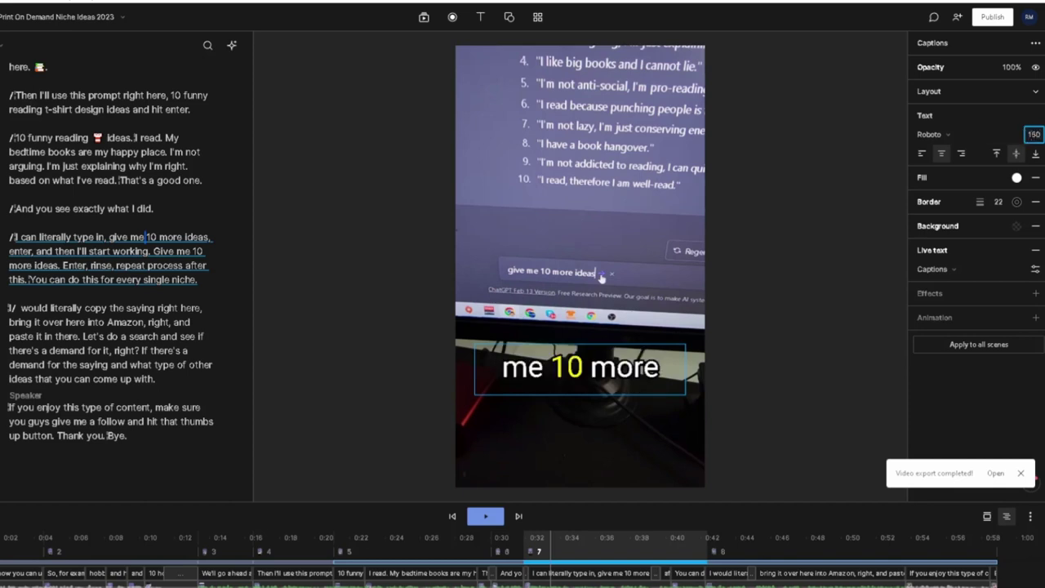
pyautogui.press('BackSpace')
pyautogui.press('BackSpace')
pyautogui.press('BackSpace')
pyautogui.write('113')
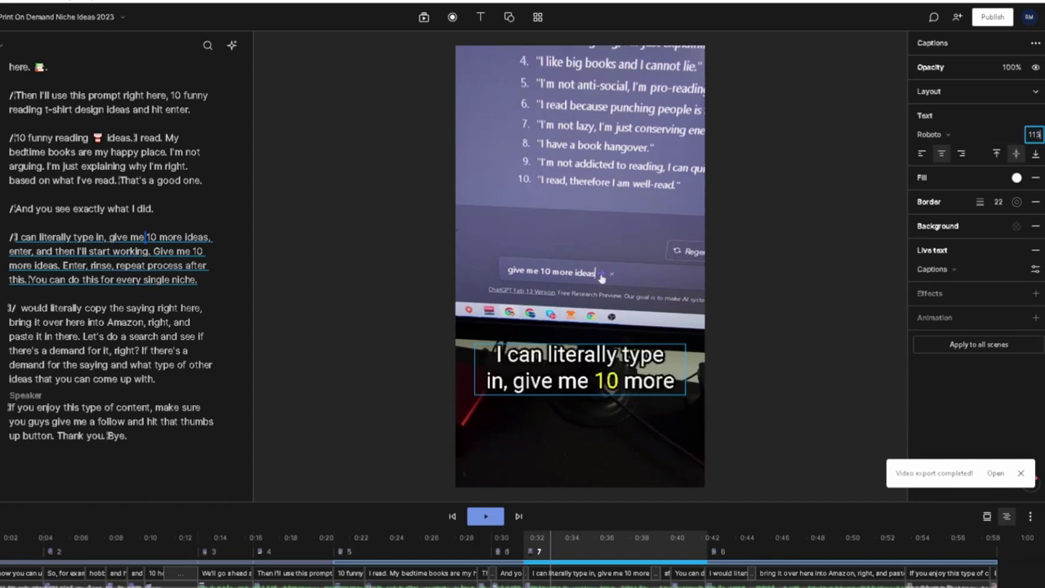
# Try font sizes 130 and 120 for the captions of the "I can literally type in" scene.
pyautogui.press('BackSpace')
pyautogui.press('BackSpace')
pyautogui.press('BackSpace')
pyautogui.write('130')
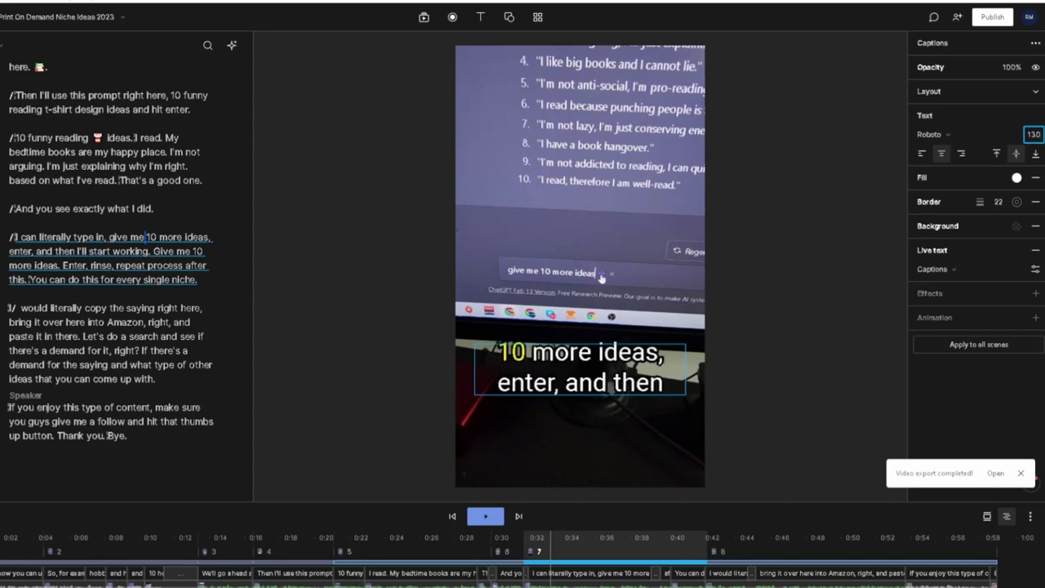
pyautogui.press('BackSpace')
pyautogui.press('BackSpace')
pyautogui.press('BackSpace')
pyautogui.write('120')
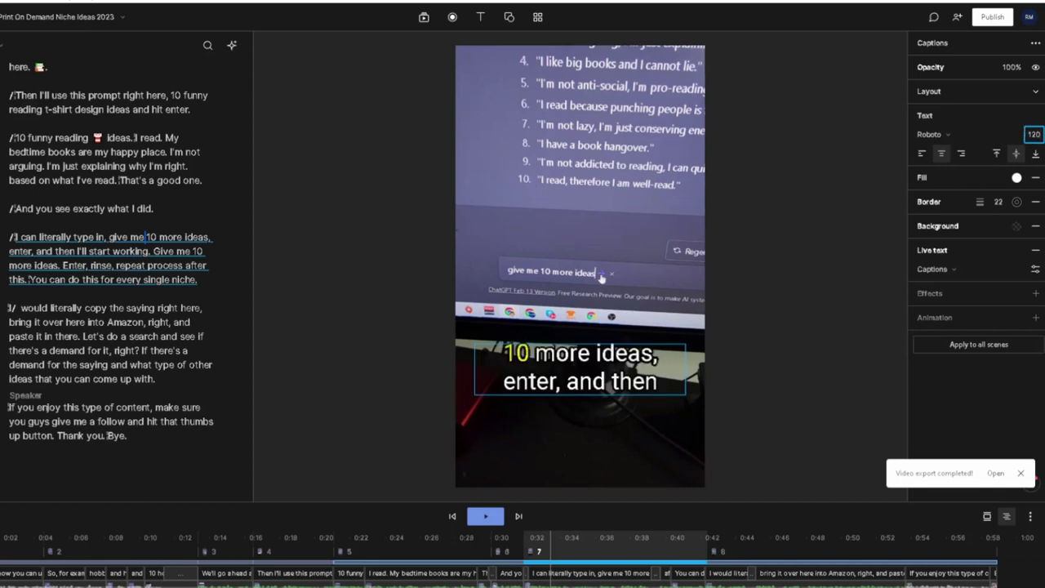
# Set the captions' font size to 130 and check the fill color choices.
pyautogui.press('BackSpace')
pyautogui.press('BackSpace')
pyautogui.press('BackSpace')
pyautogui.write('150')
pyautogui.press('BackSpace')
pyautogui.press('BackSpace')
pyautogui.write('3')
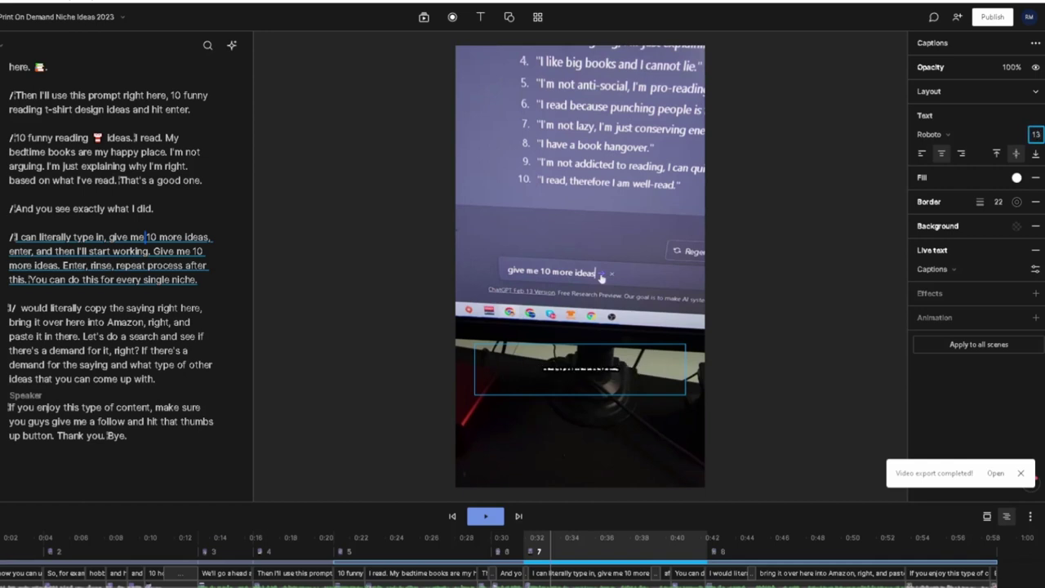
pyautogui.write('0')
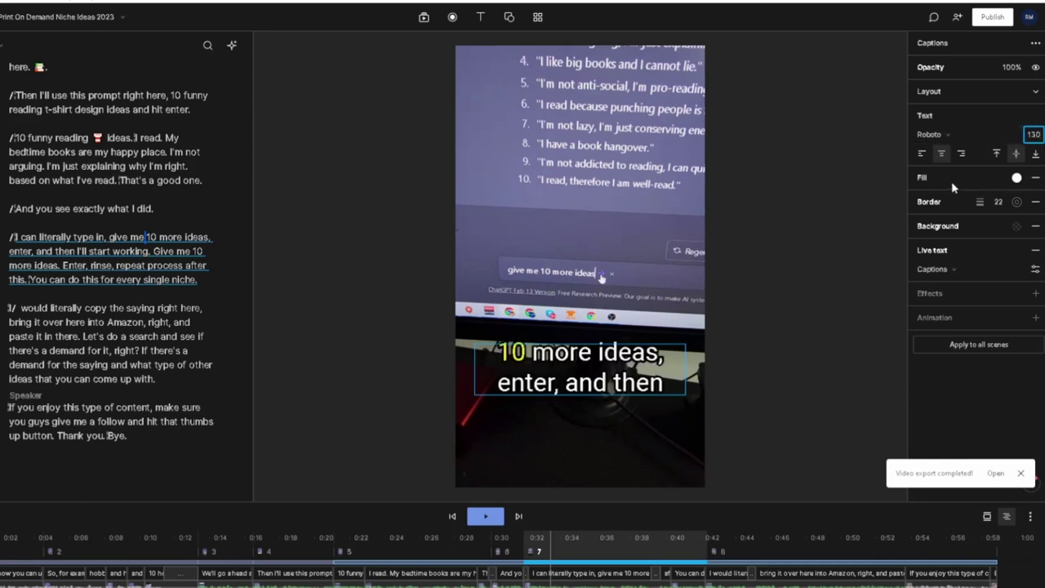
pyautogui.click(1016, 178)
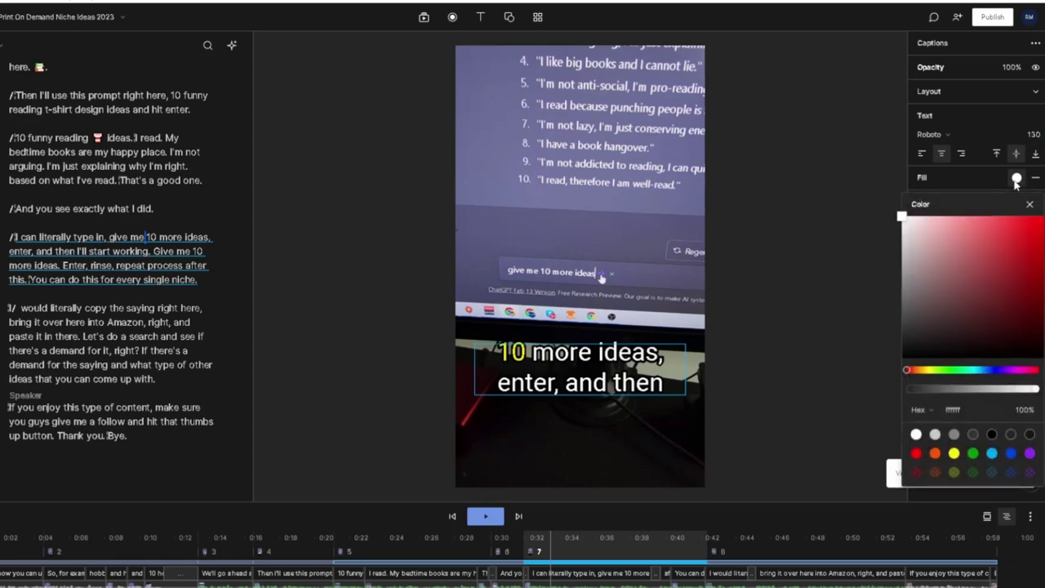
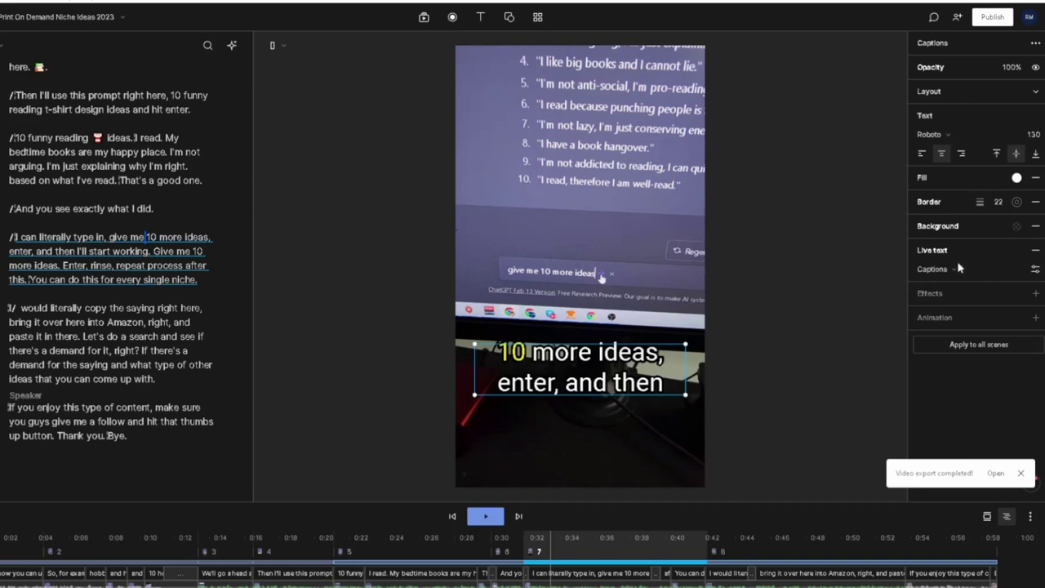
# Set the captions' border thickness to 30 and check the background color choices.
pyautogui.click(999, 202)
pyautogui.write('3')
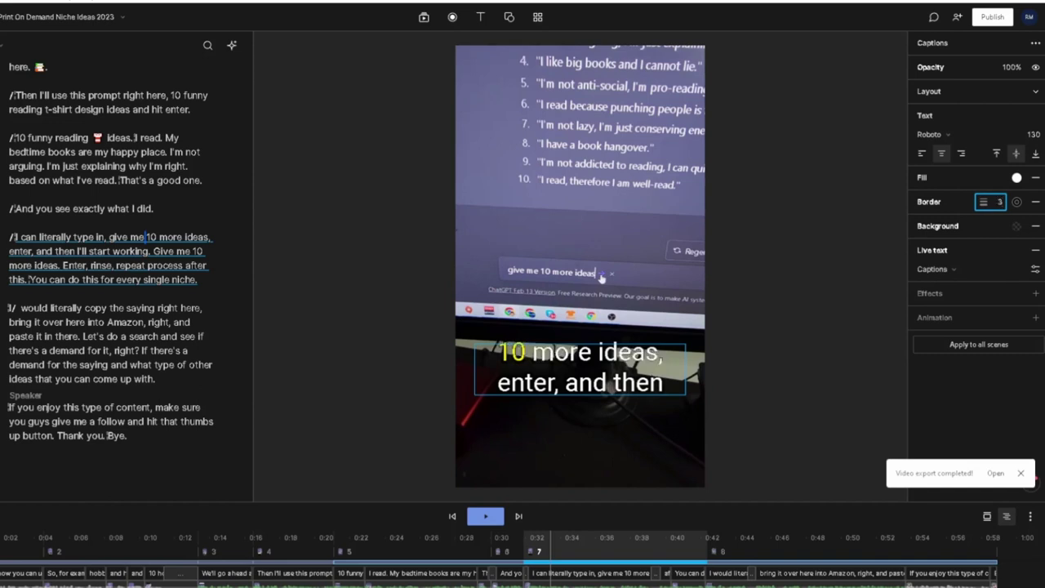
pyautogui.write('0')
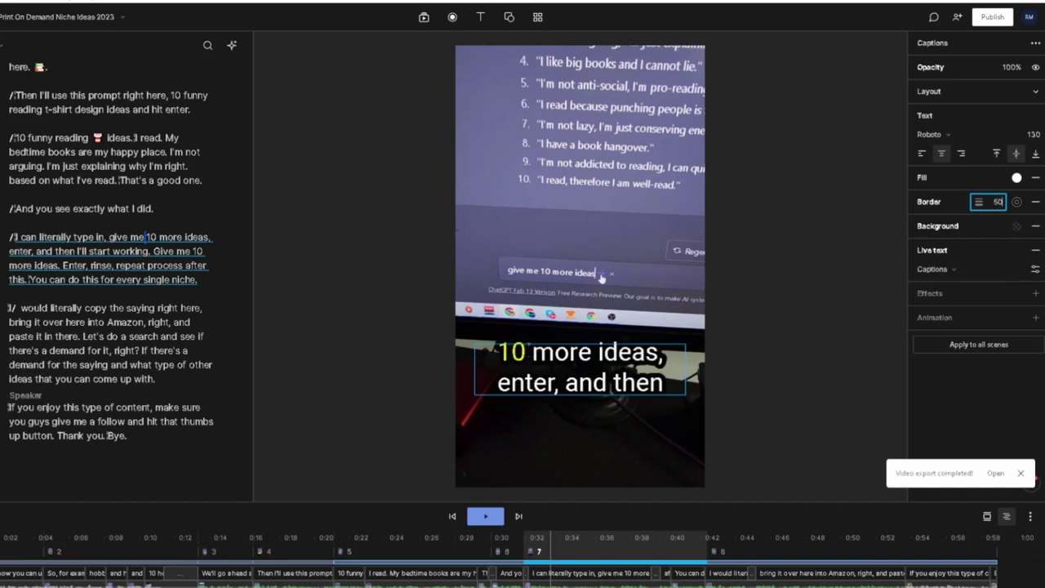
pyautogui.write('5030')
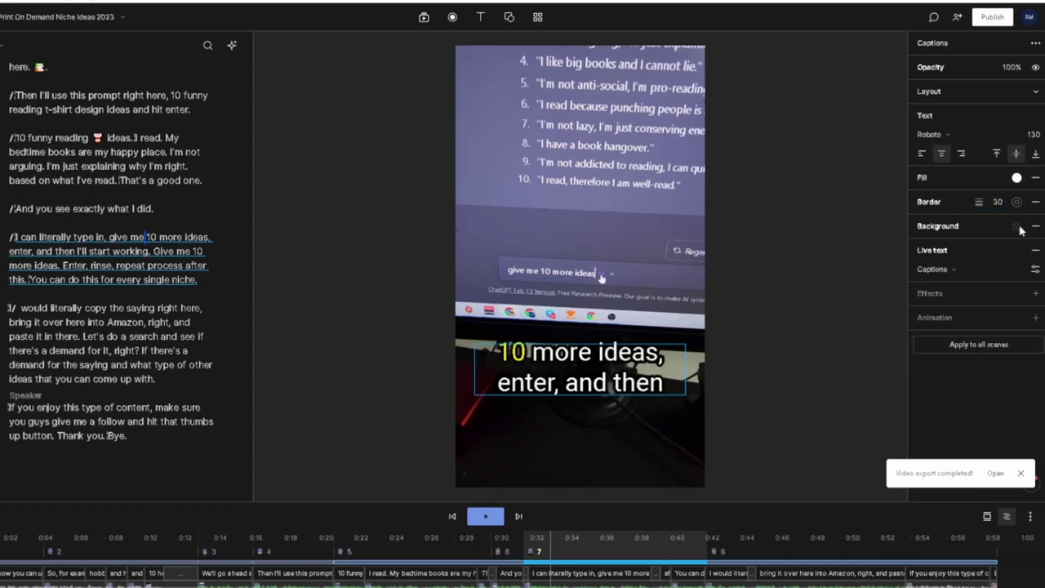
pyautogui.click(1017, 226)
pyautogui.moveTo(990, 294)
pyautogui.mouseDown()
pyautogui.moveTo(1033, 314)
pyautogui.moveTo(901, 265)
pyautogui.mouseUp()
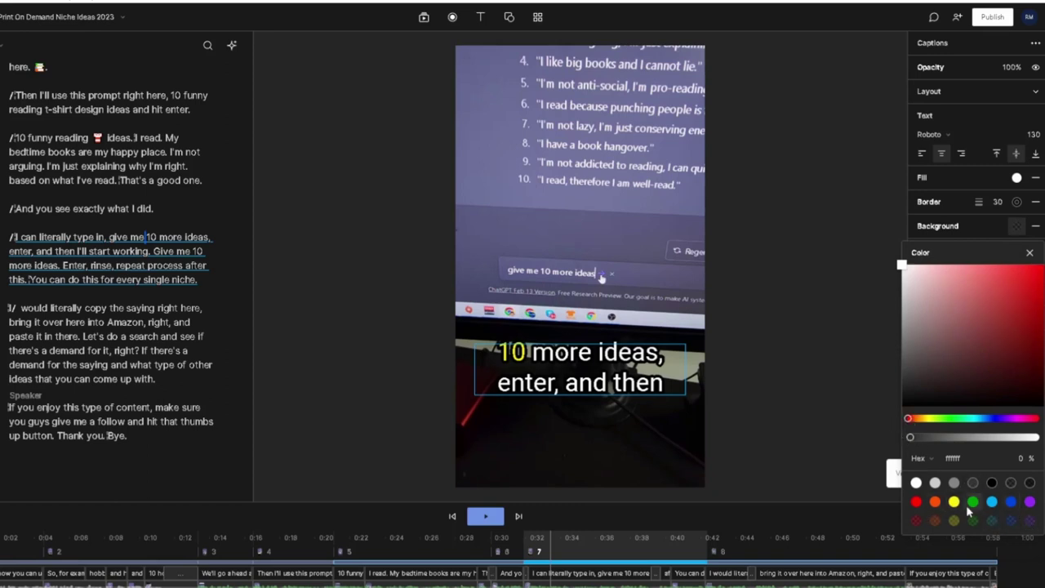
pyautogui.click(1029, 253)
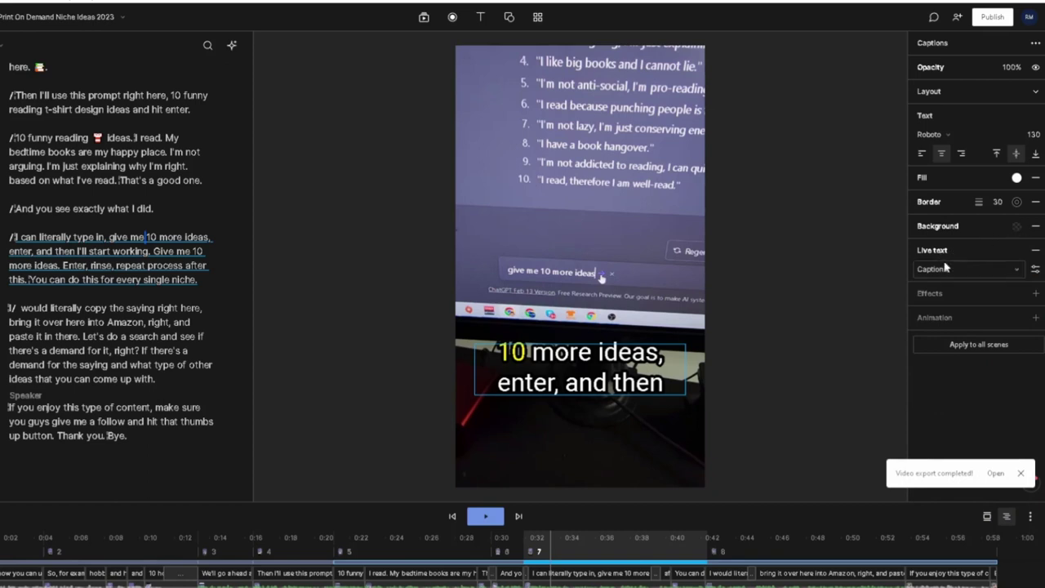
# Switch the captions' live text and their active word highlight off and back on to compare the effect.
pyautogui.click(1035, 269)
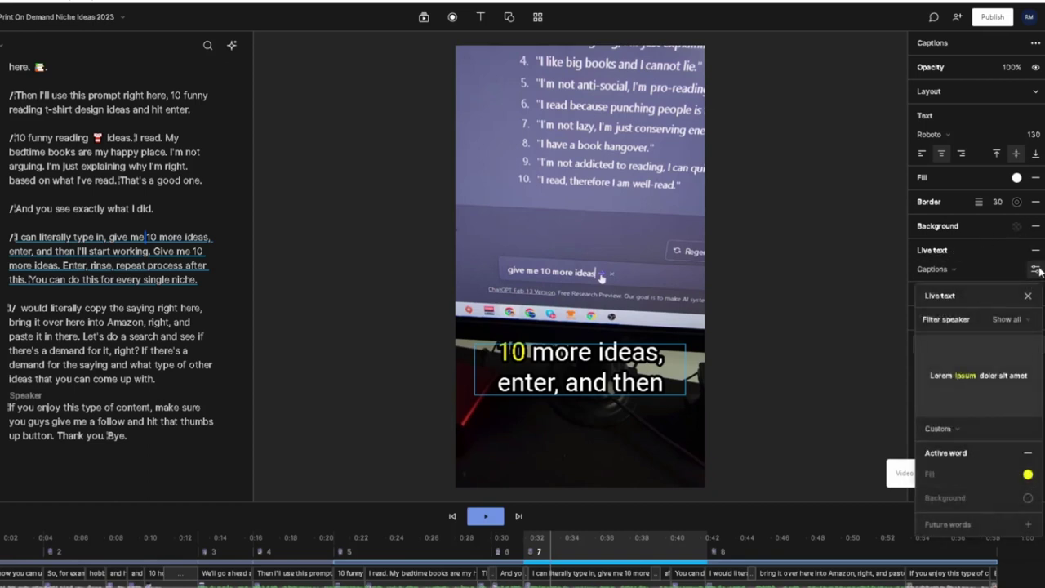
pyautogui.click(1030, 251)
pyautogui.click(1033, 250)
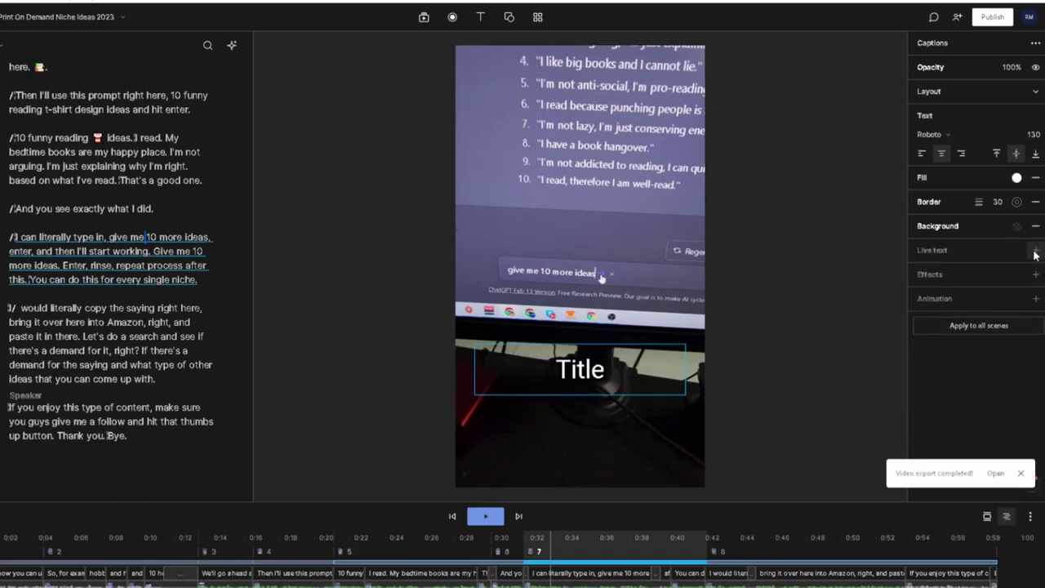
pyautogui.click(1035, 251)
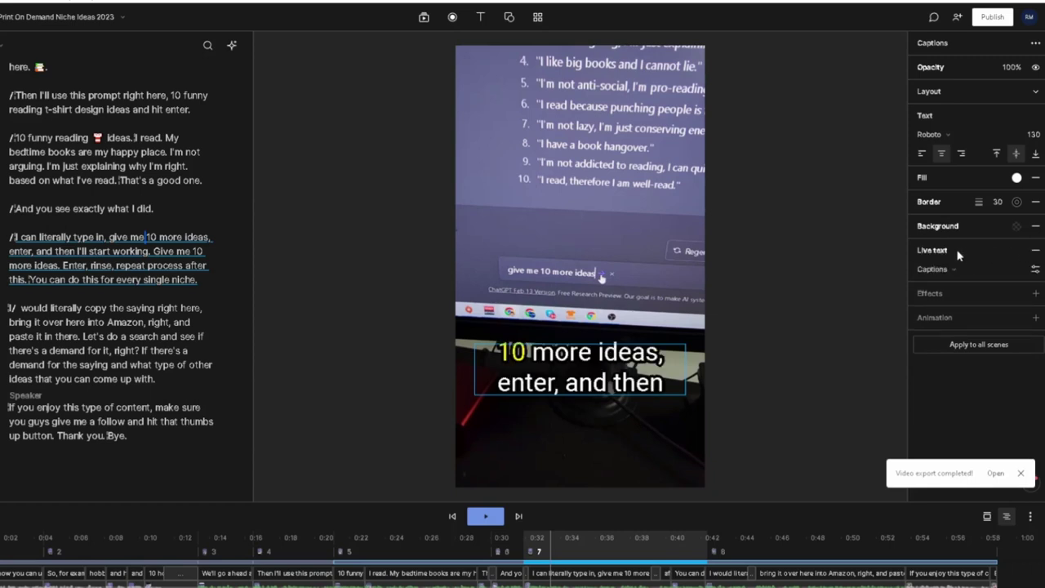
pyautogui.click(1033, 251)
pyautogui.click(1035, 251)
pyautogui.click(1034, 271)
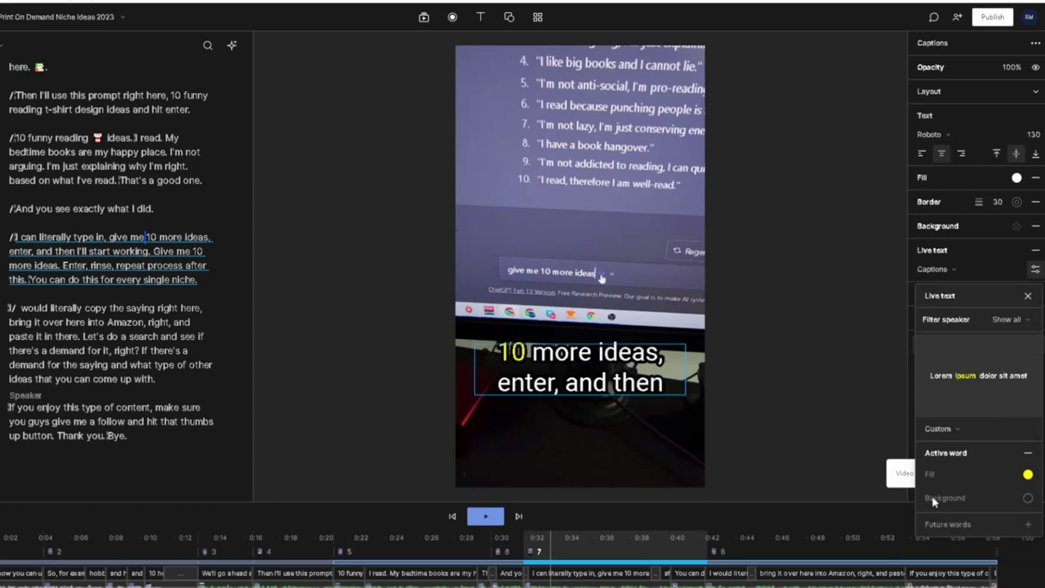
pyautogui.click(1029, 456)
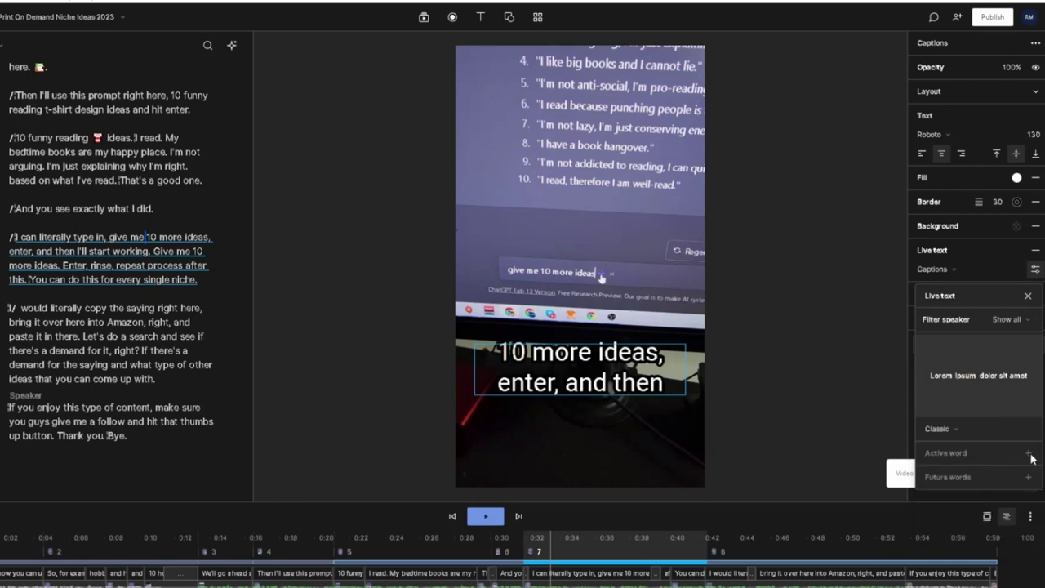
pyautogui.click(1029, 454)
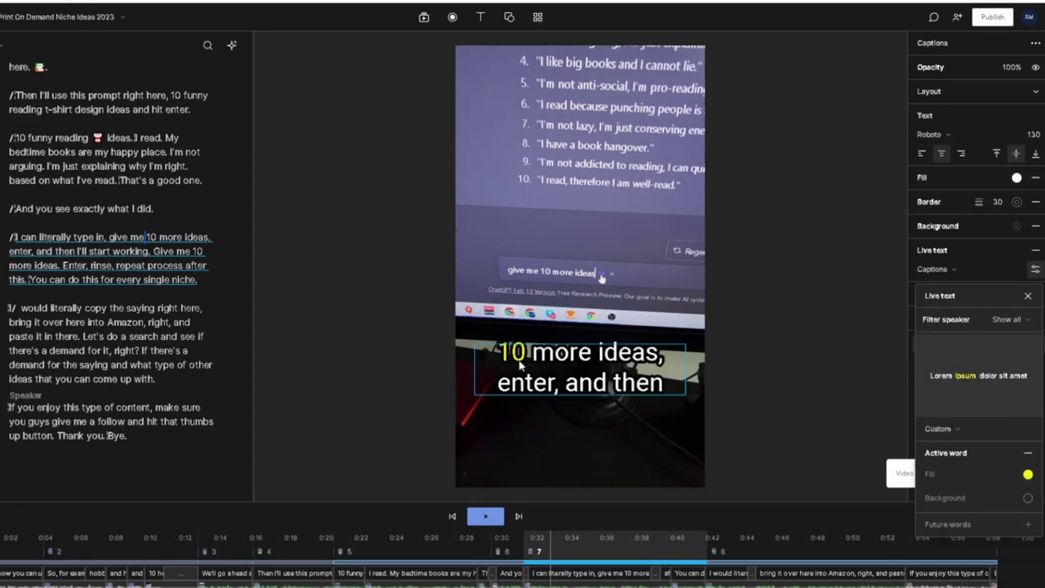
# Try orange, green and light blue as the active word's fill color, and return it to yellow.
pyautogui.click(1028, 477)
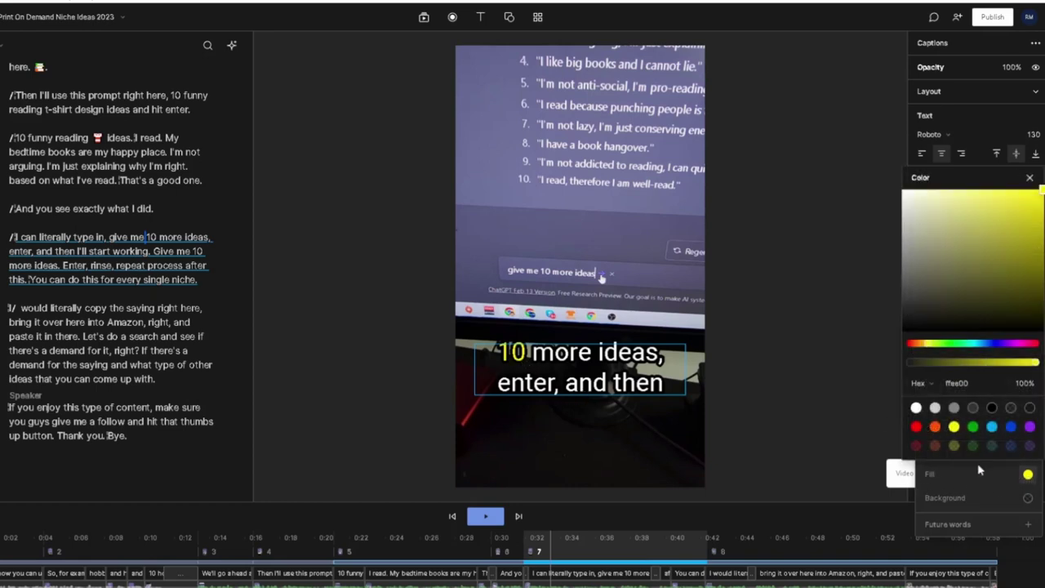
pyautogui.click(935, 429)
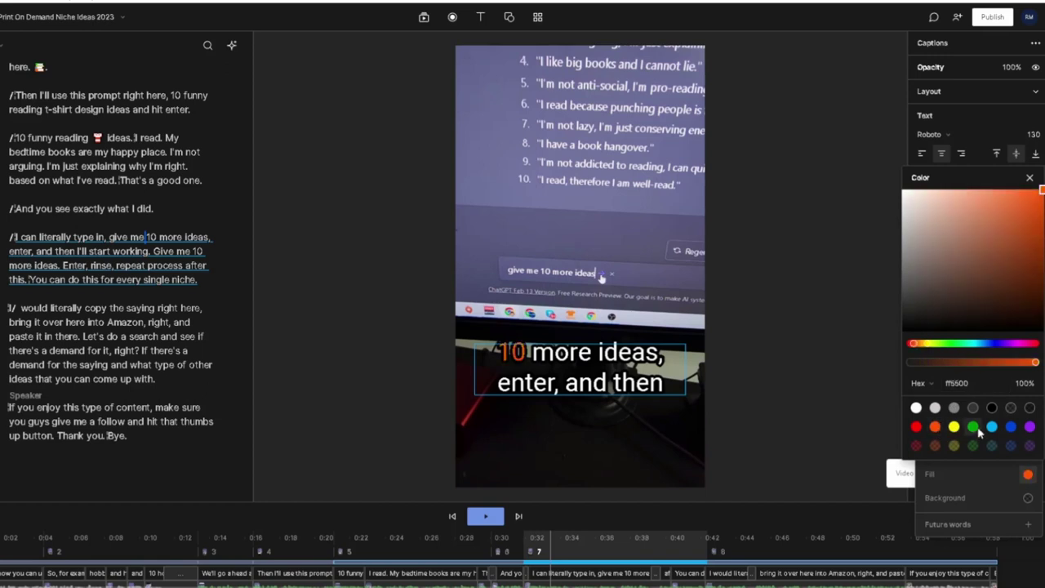
pyautogui.click(972, 426)
pyautogui.click(991, 426)
pyautogui.click(955, 427)
pyautogui.click(1030, 177)
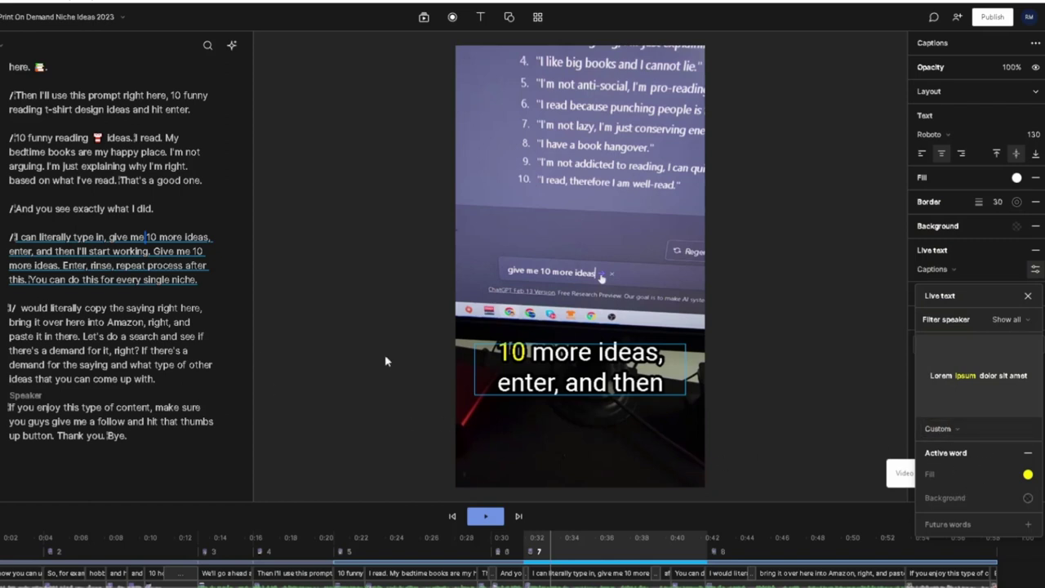
# Play back the "I can literally type in" scene to check the styled captions, and pause it.
pyautogui.click(488, 519)
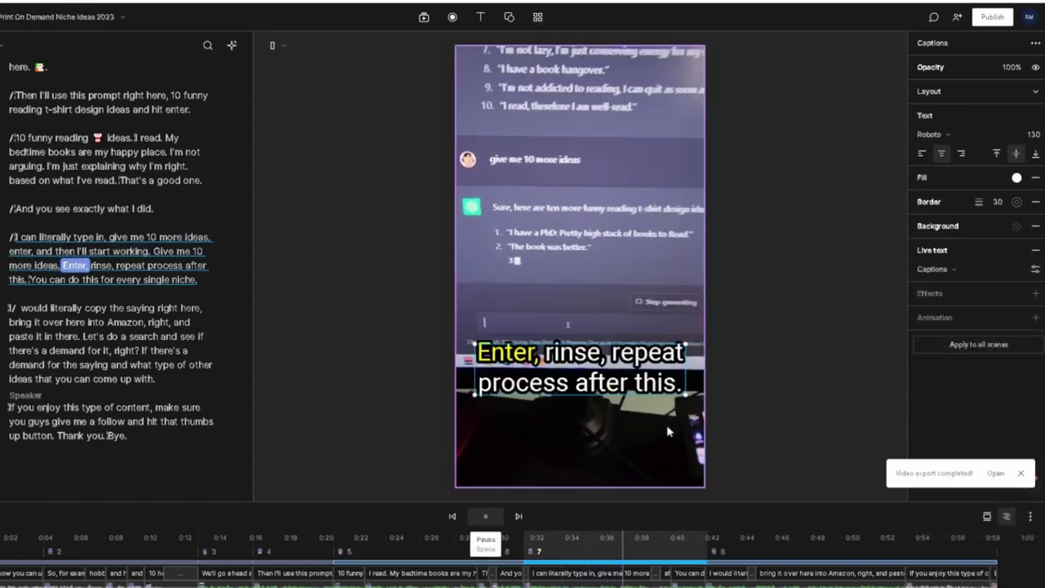
pyautogui.press('space')
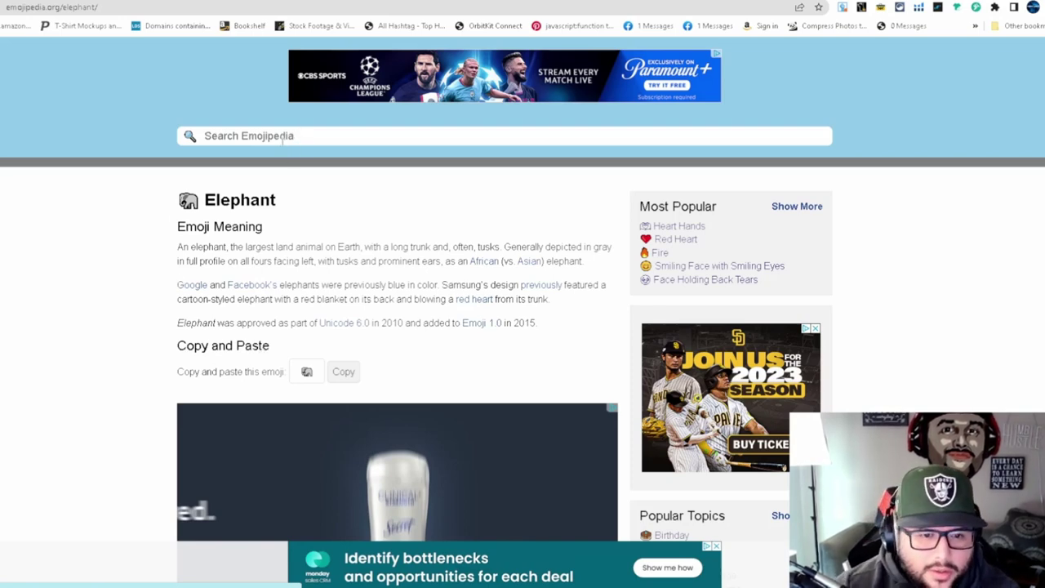
# Search Emojipedia for "tshirt" and copy the T-Shirt emoji.
pyautogui.click(281, 135)
pyautogui.write('thtshirt')
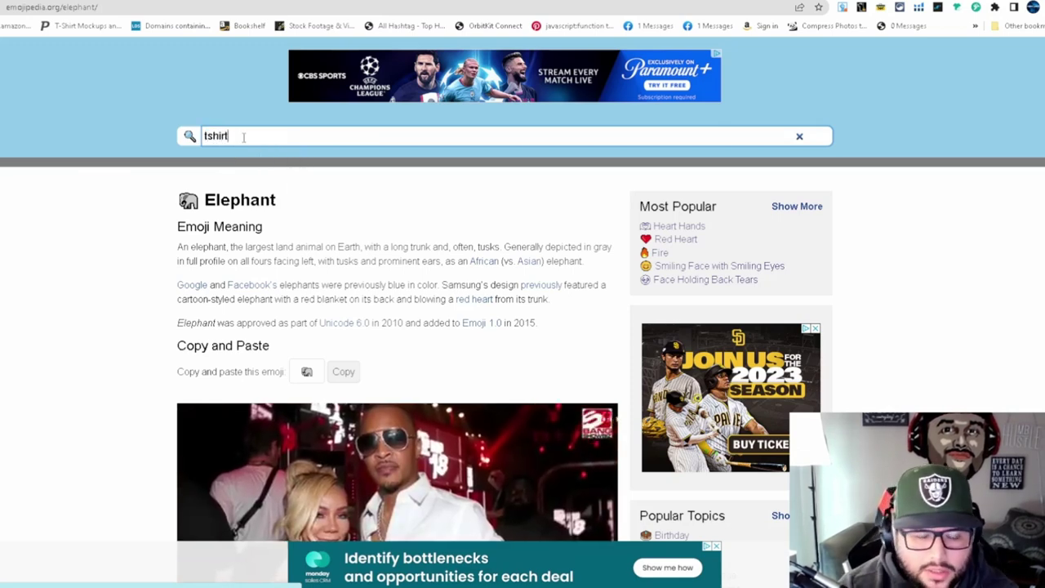
pyautogui.press('Return')
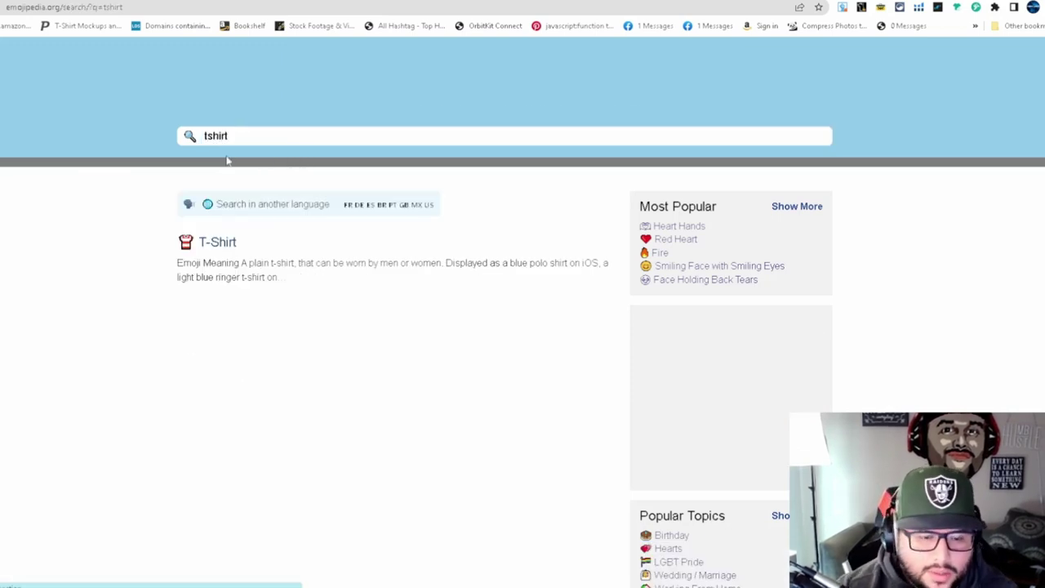
pyautogui.click(342, 356)
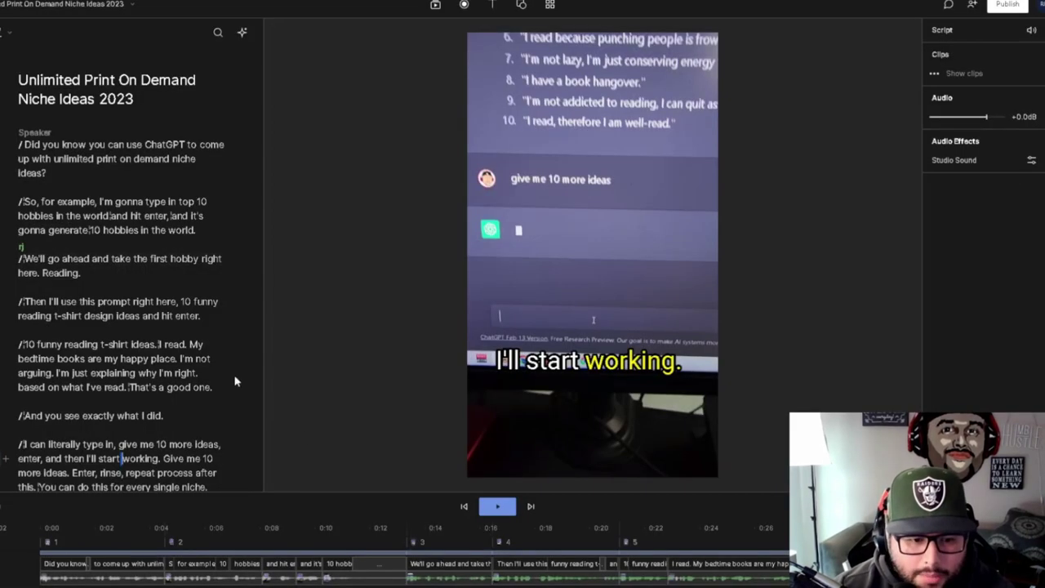
# Back in the editor, correct the word "t-shirt" in "10 funny reading t-shirt ideas" to the copied T-Shirt emoji.
pyautogui.click(98, 347)
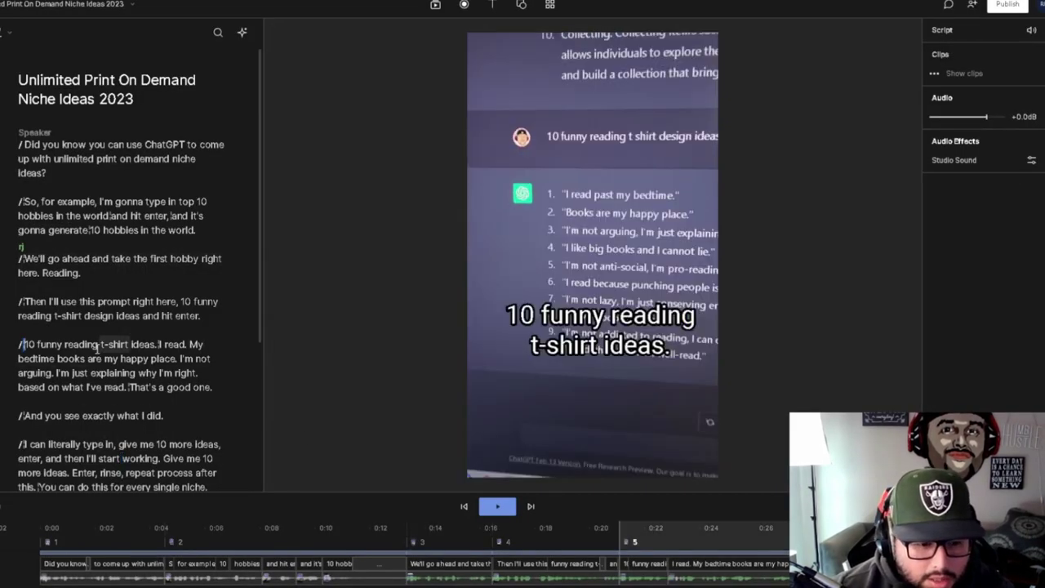
pyautogui.doubleClick(110, 345)
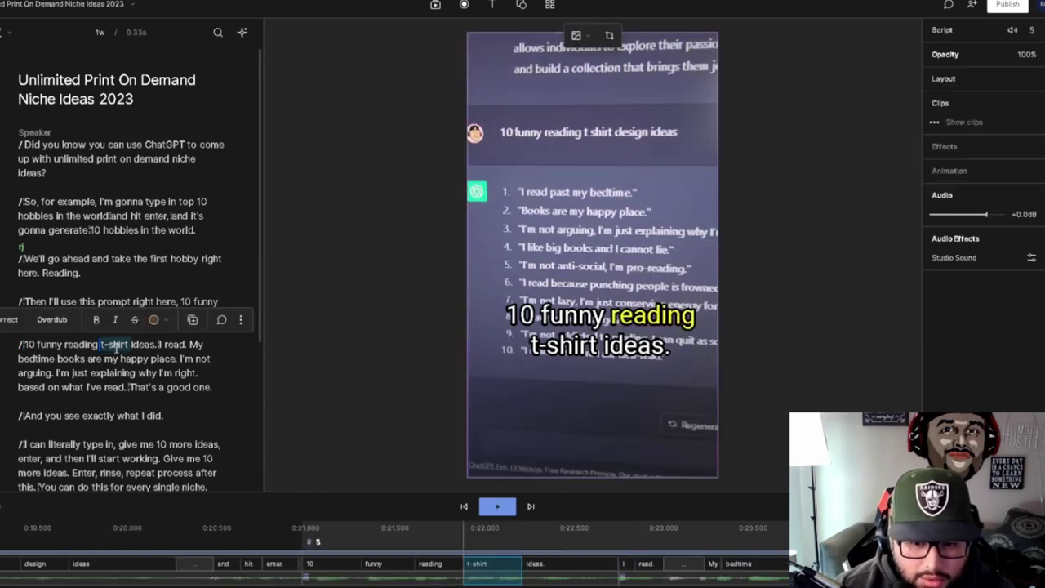
pyautogui.click(10, 319)
pyautogui.hotkey('ctrl', 'a')
pyautogui.hotkey('ctrl', 'v')
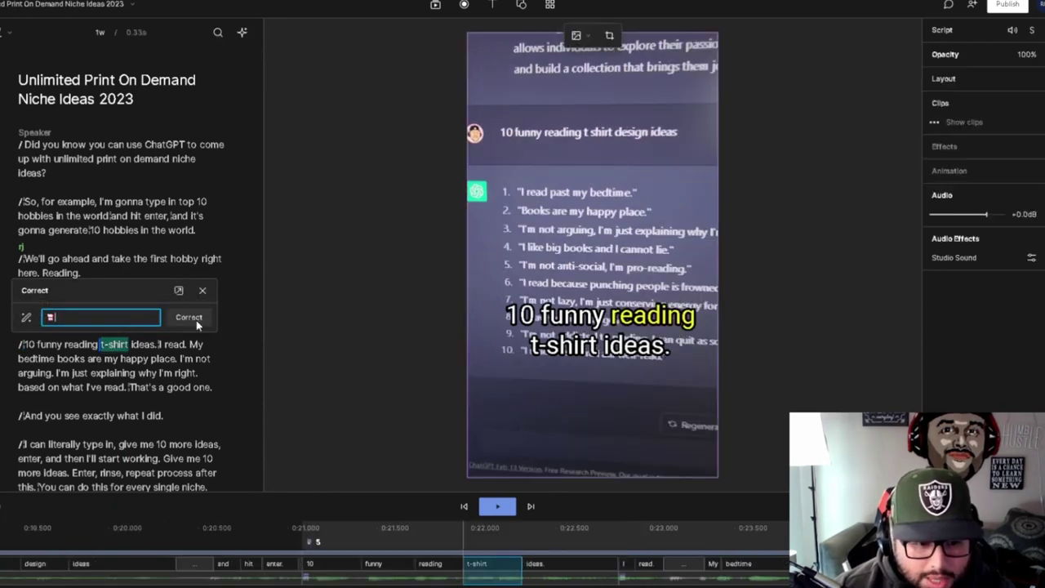
pyautogui.click(188, 318)
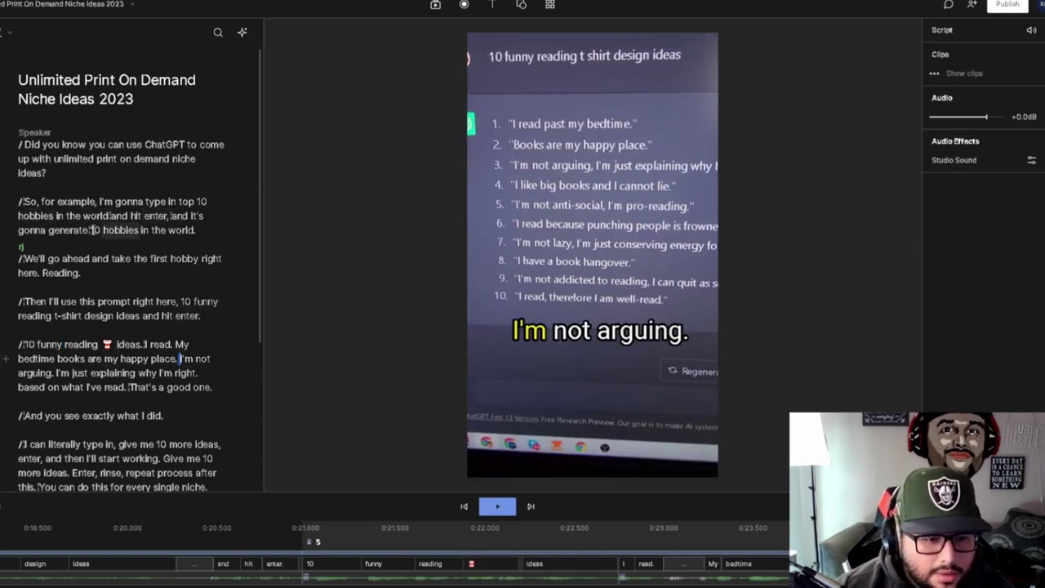
# Select the word "Reading" after "right here" in the script, and copy the Books emoji from an Emojipedia search for "books".
pyautogui.click(59, 276)
pyautogui.doubleClick(59, 274)
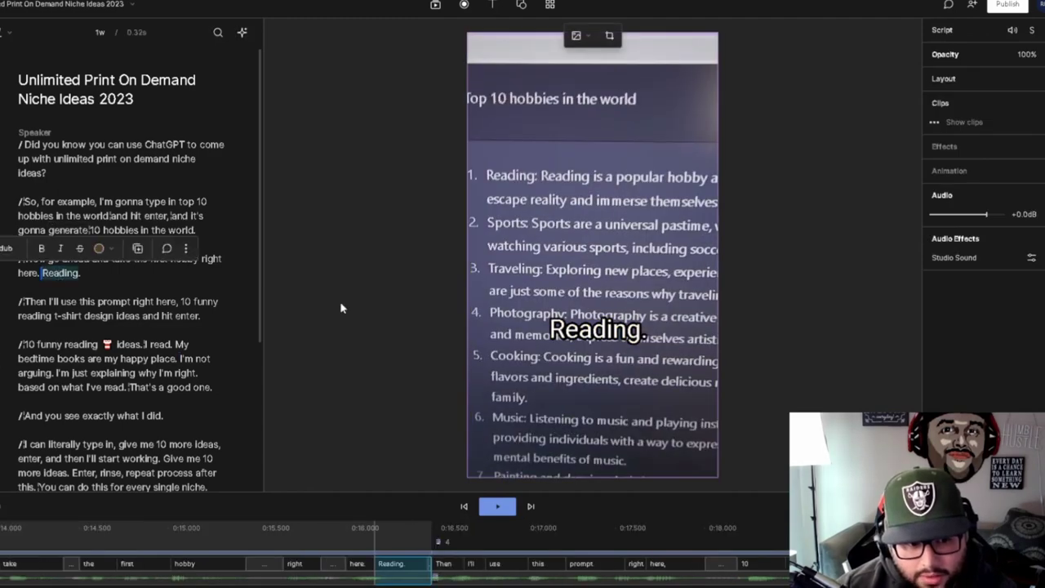
pyautogui.hotkey('alt', 'Tab')
pyautogui.click(323, 134)
pyautogui.write('books')
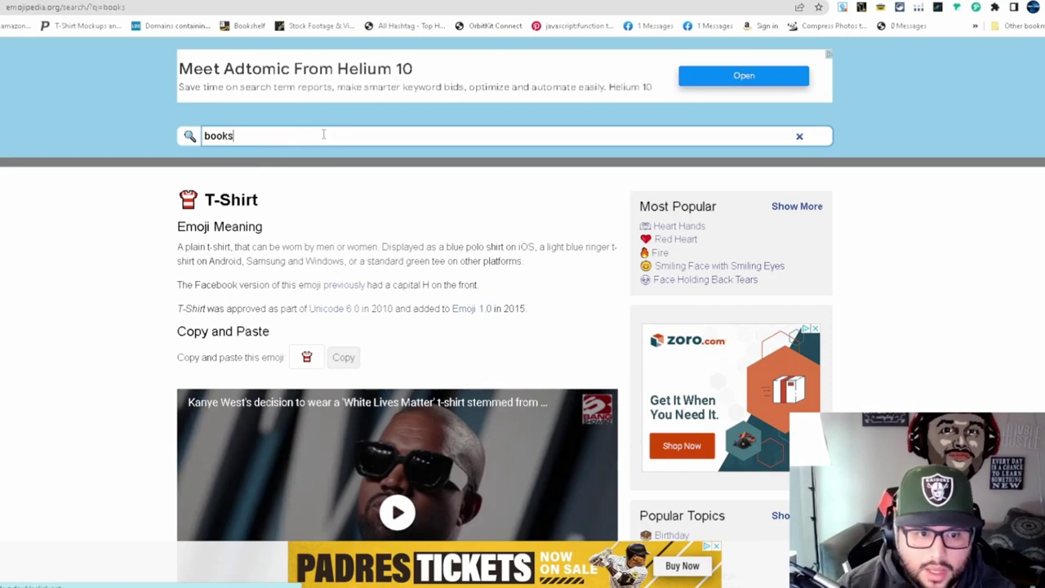
pyautogui.press('Return')
pyautogui.click(214, 242)
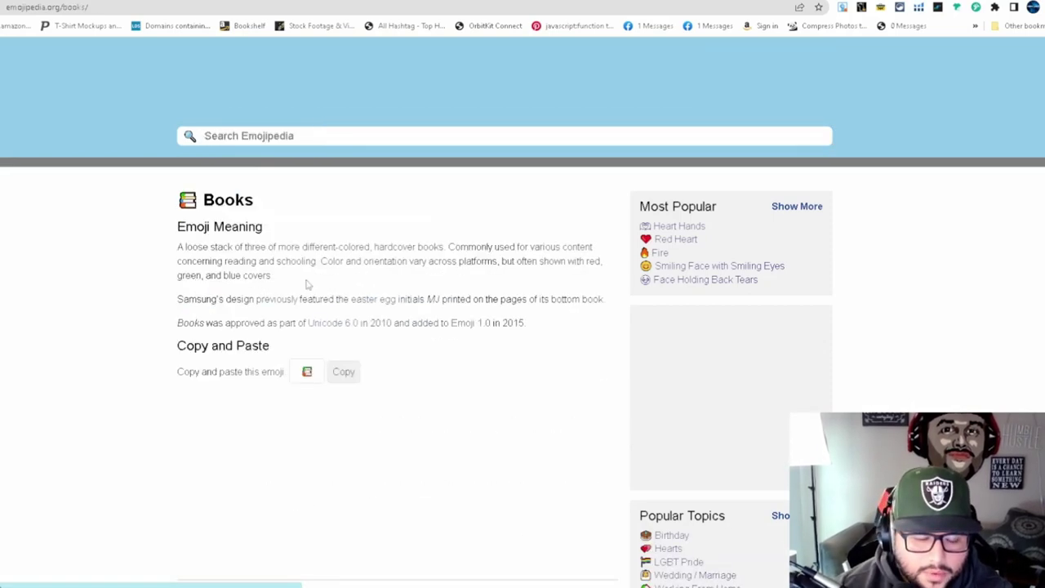
pyautogui.click(343, 372)
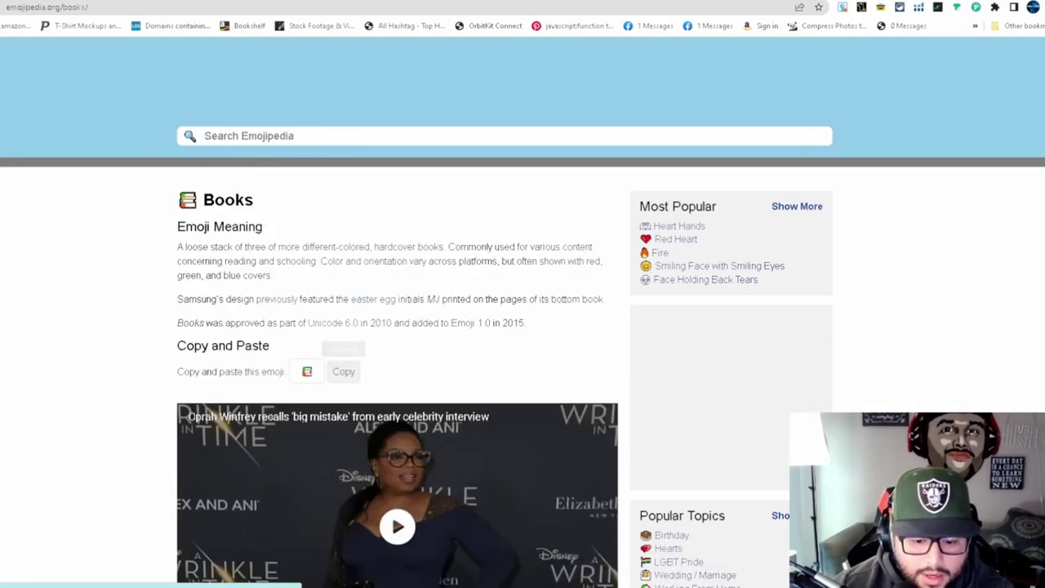
# Back in the editor, correct the selected word "Reading" to the Books emoji and place the cursor at the start of that paragraph.
pyautogui.hotkey('alt', 'Tab')
pyautogui.doubleClick(73, 256)
pyautogui.hotkey('ctrl', 'v')
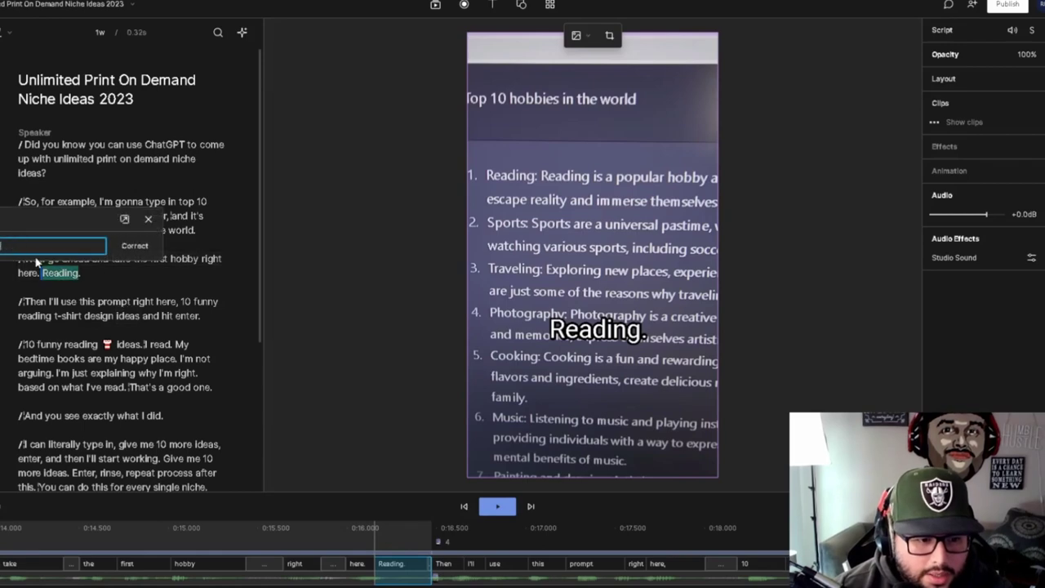
pyautogui.click(135, 245)
pyautogui.click(25, 258)
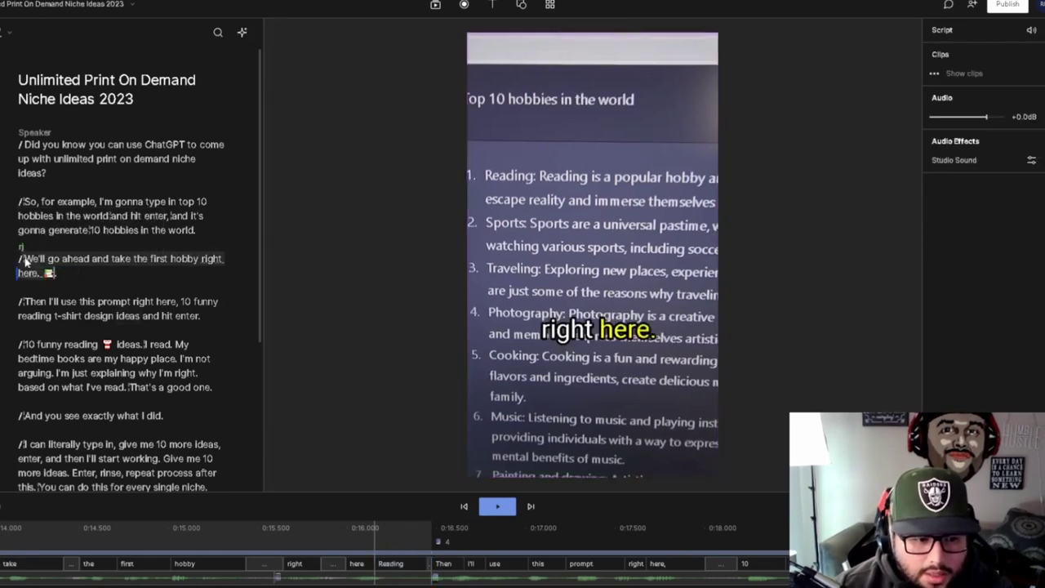
# Preview the captions from the "We'll go ahead and take the first hobby" paragraph through the "My bedtime books" line.
pyautogui.press('space')
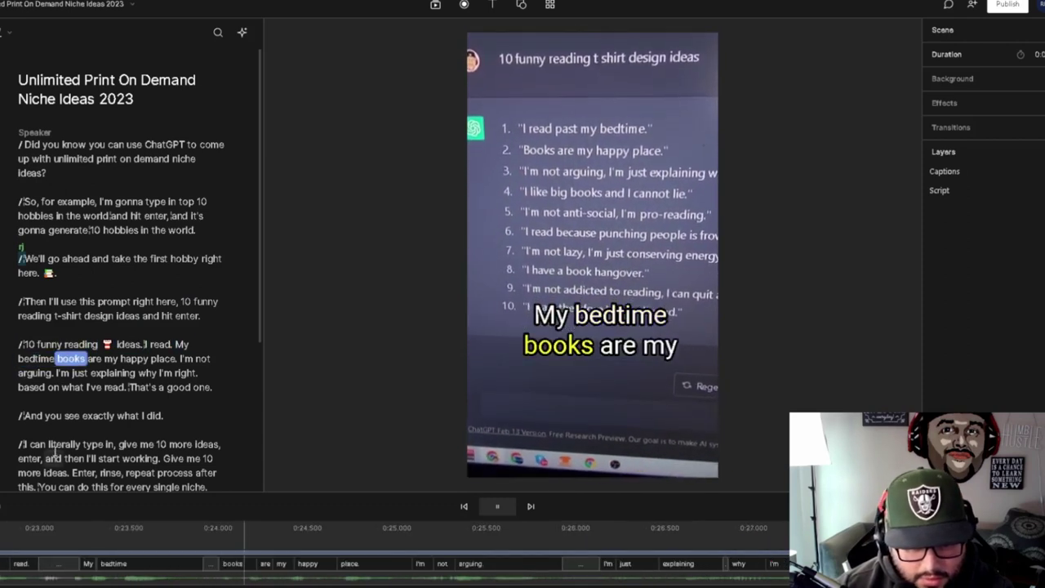
pyautogui.press('space')
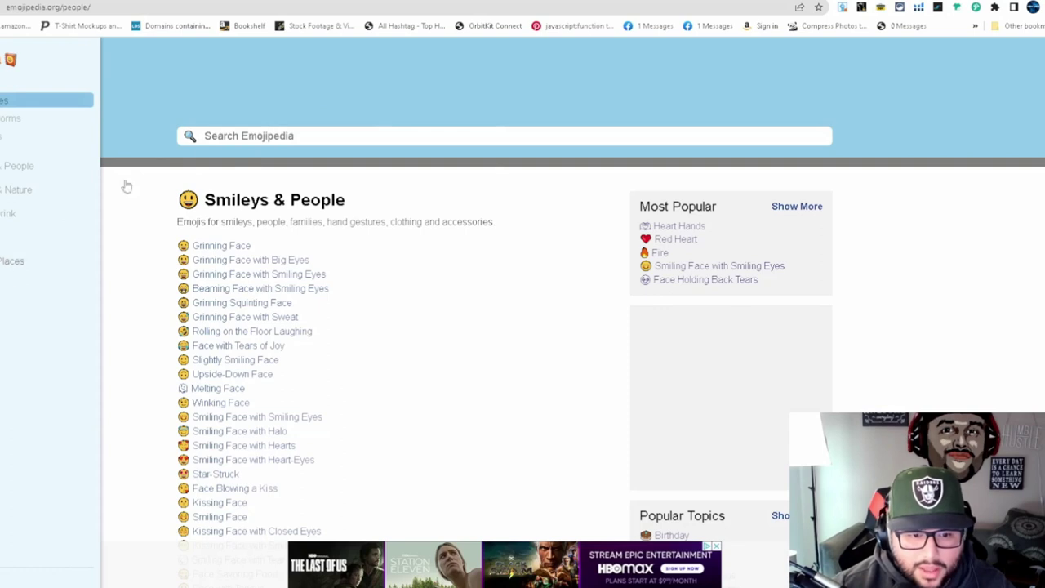
# Switch to Emojipedia, search for "light bulb" and copy the Light Bulb emoji.
pyautogui.click(240, 135)
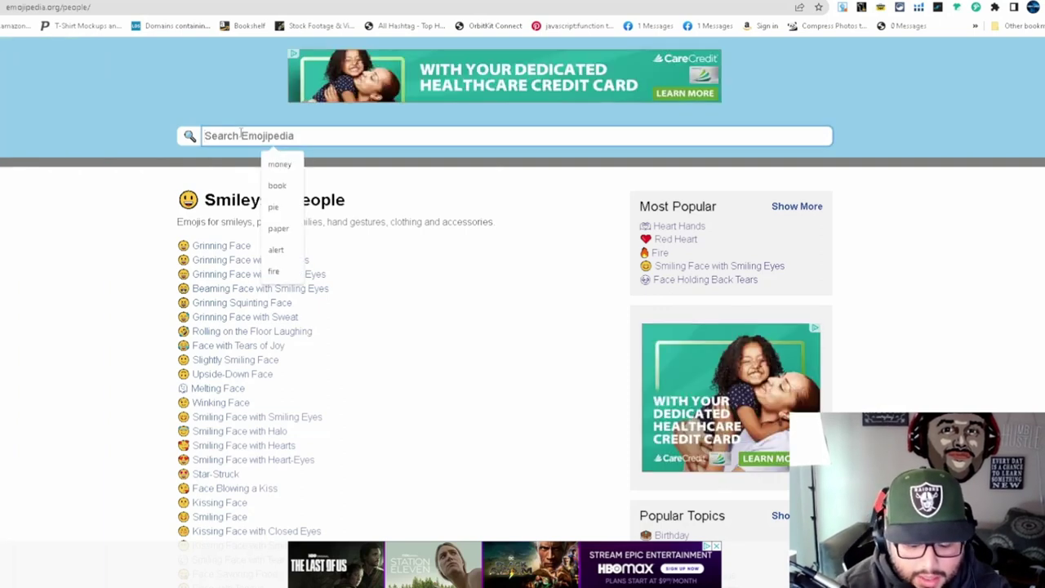
pyautogui.write('light bu')
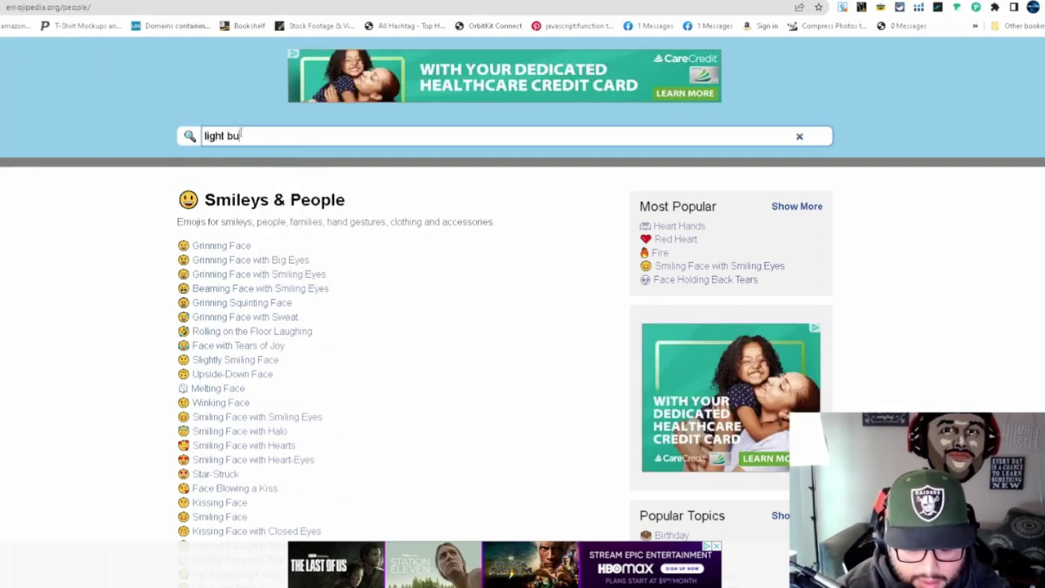
pyautogui.write('lb')
pyautogui.press('Return')
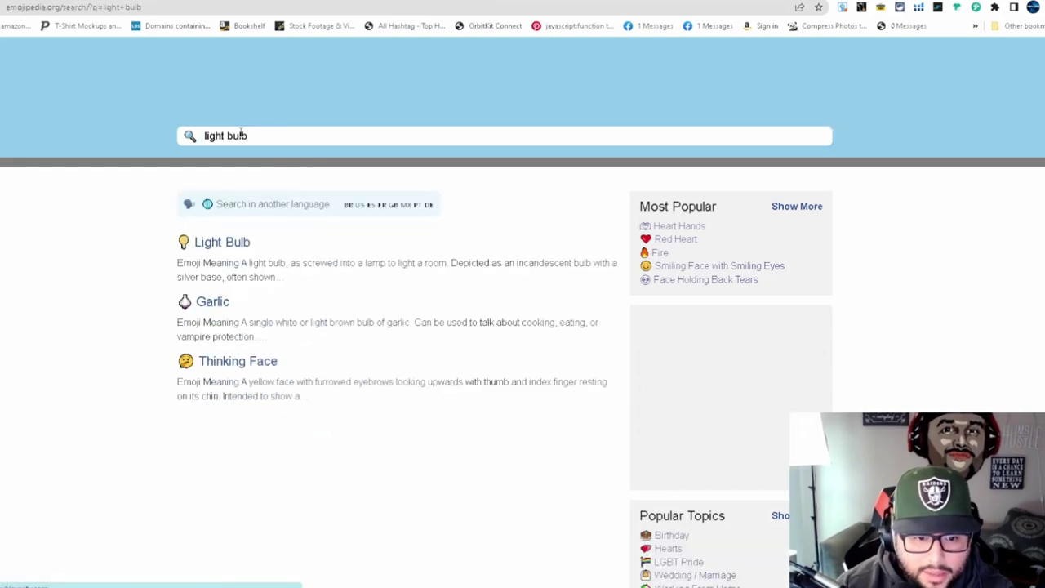
pyautogui.click(232, 249)
pyautogui.click(343, 385)
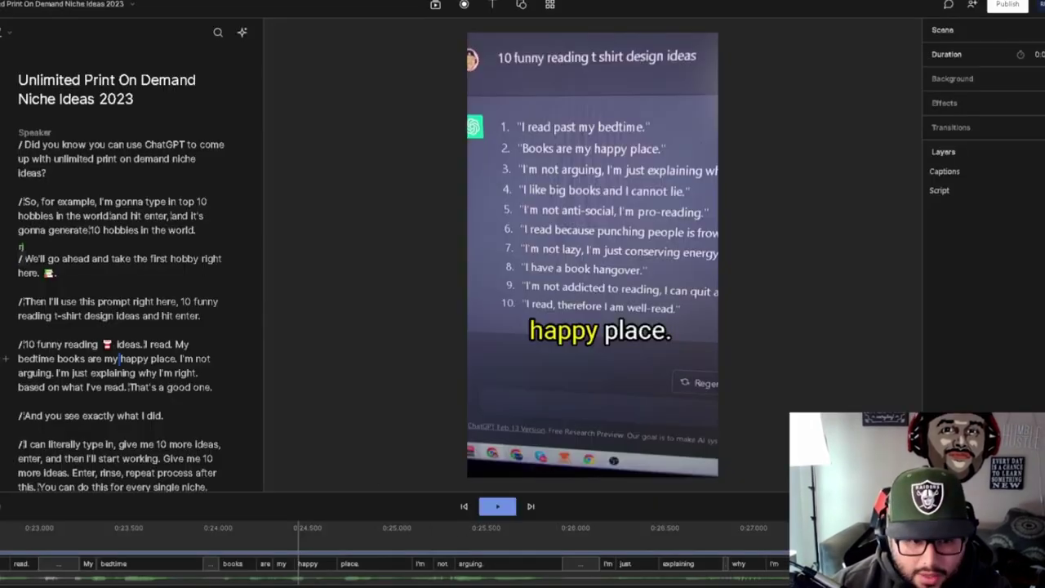
# Back in the editor, correct the word "ideas" at the end of the script's first paragraph to the copied Light Bulb emoji.
pyautogui.doubleClick(28, 173)
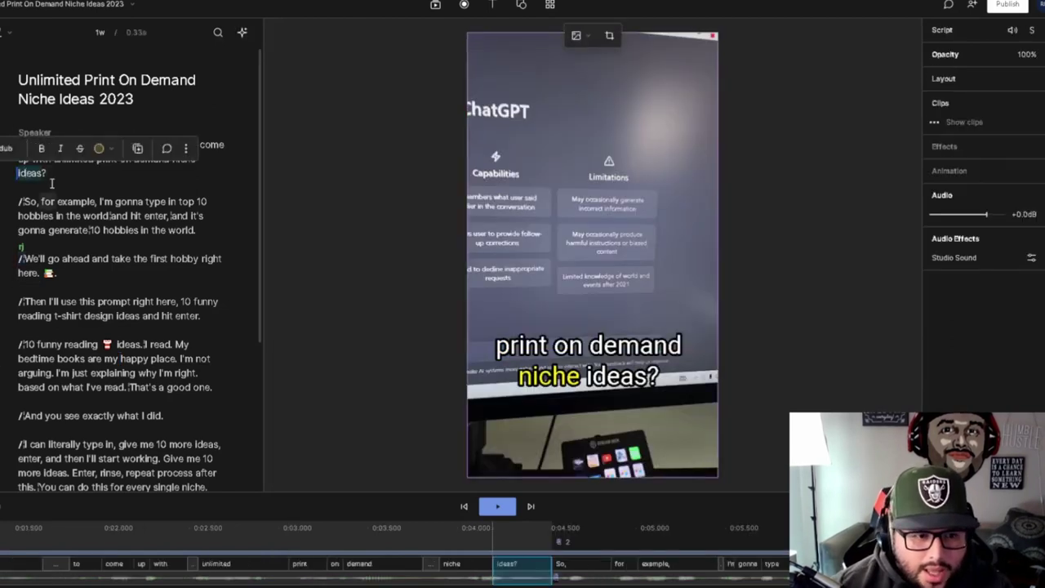
pyautogui.hotkey('ctrl', 'e')
pyautogui.hotkey('ctrl', 'v')
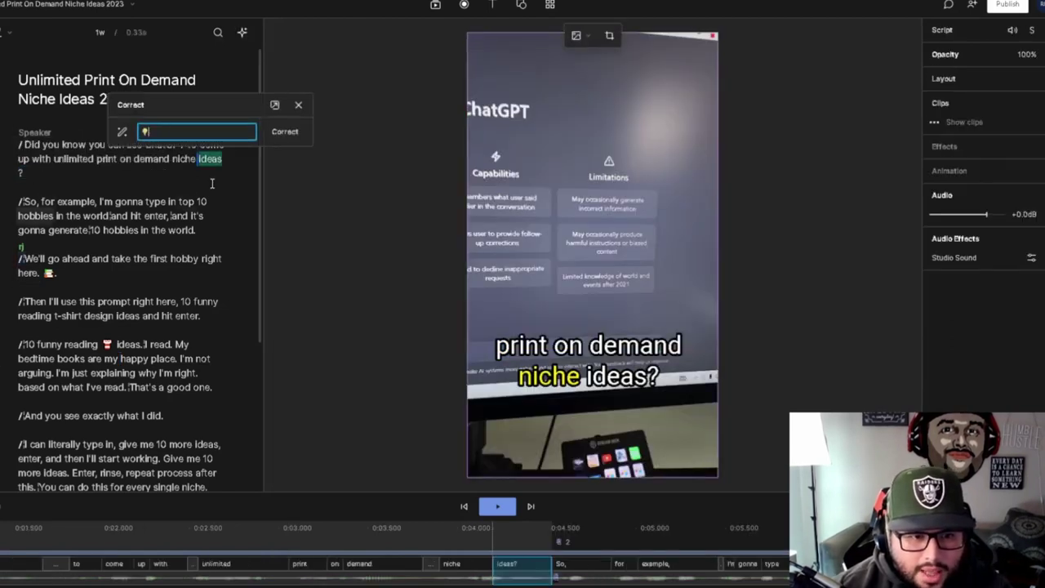
pyautogui.click(285, 133)
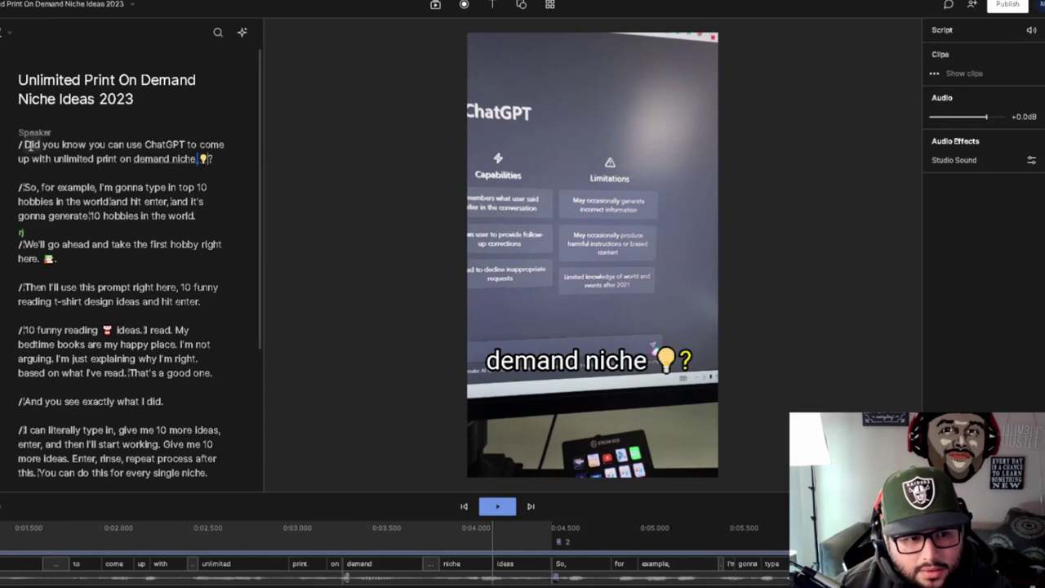
# Correct the Light Bulb emoji in the first paragraph so it reads "ideas" followed by the emoji.
pyautogui.doubleClick(204, 159)
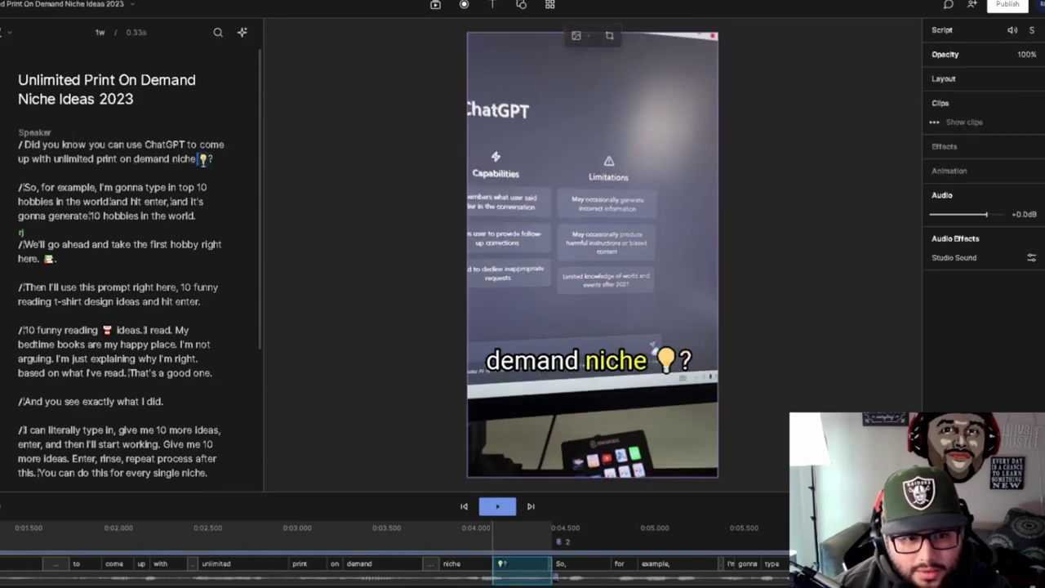
pyautogui.click(89, 134)
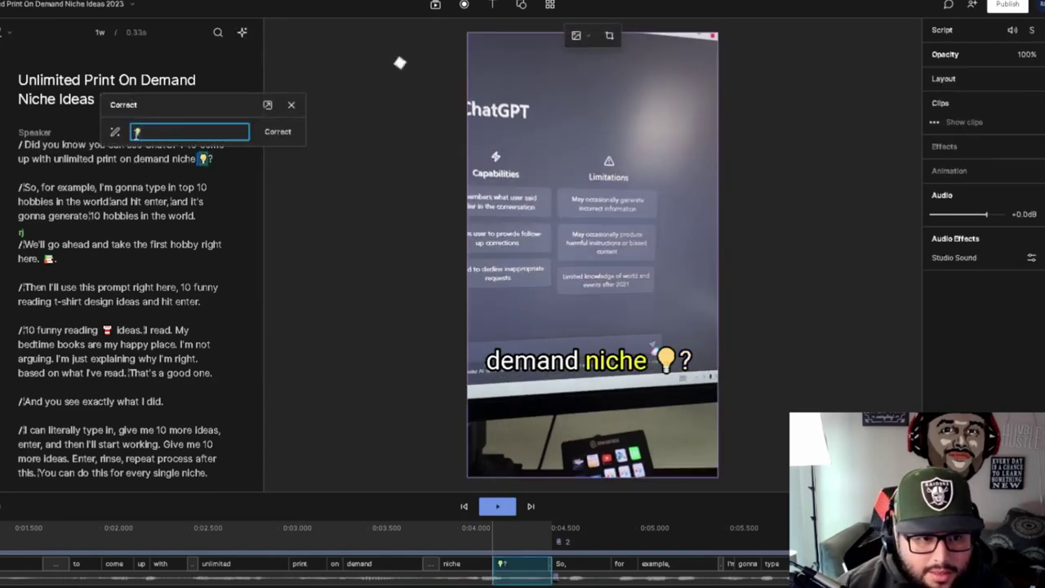
pyautogui.write('ideas')
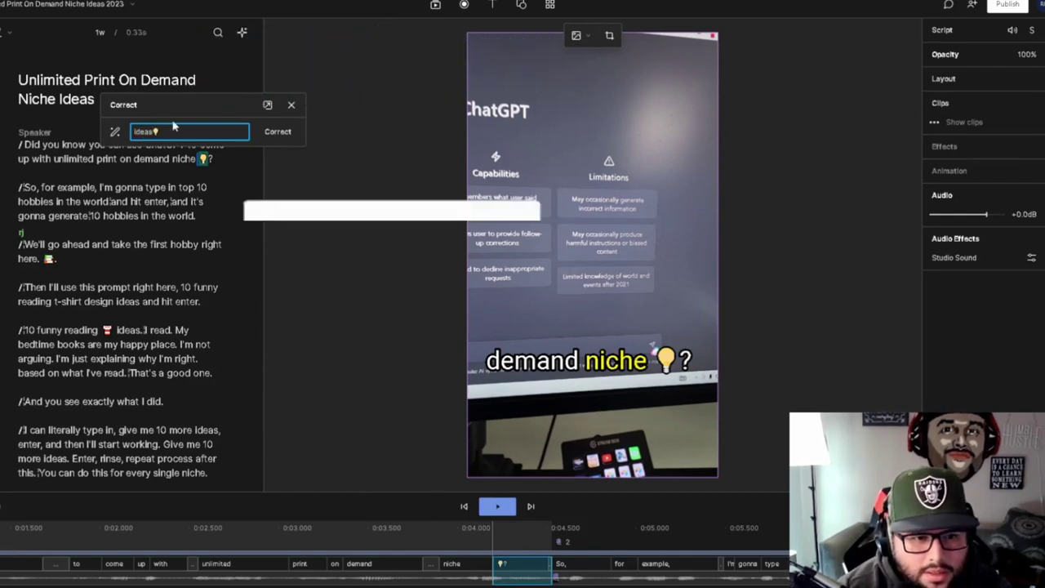
pyautogui.press('Return')
# Play the video from the beginning to check the opening captions, and look over the rest of the script to its end.
pyautogui.hotkey('ctrl', 'Home')
pyautogui.press('space')
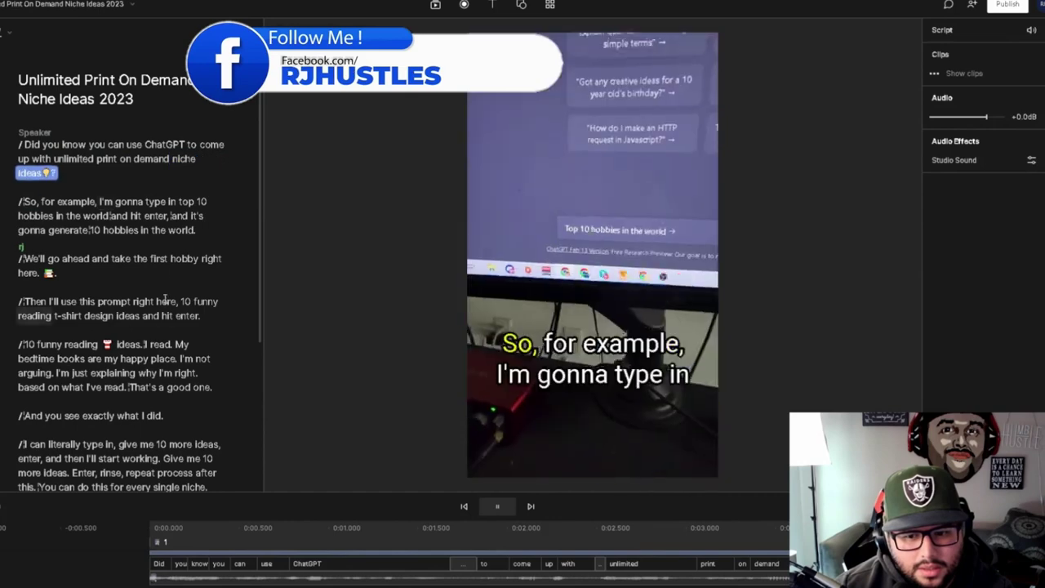
pyautogui.press('space')
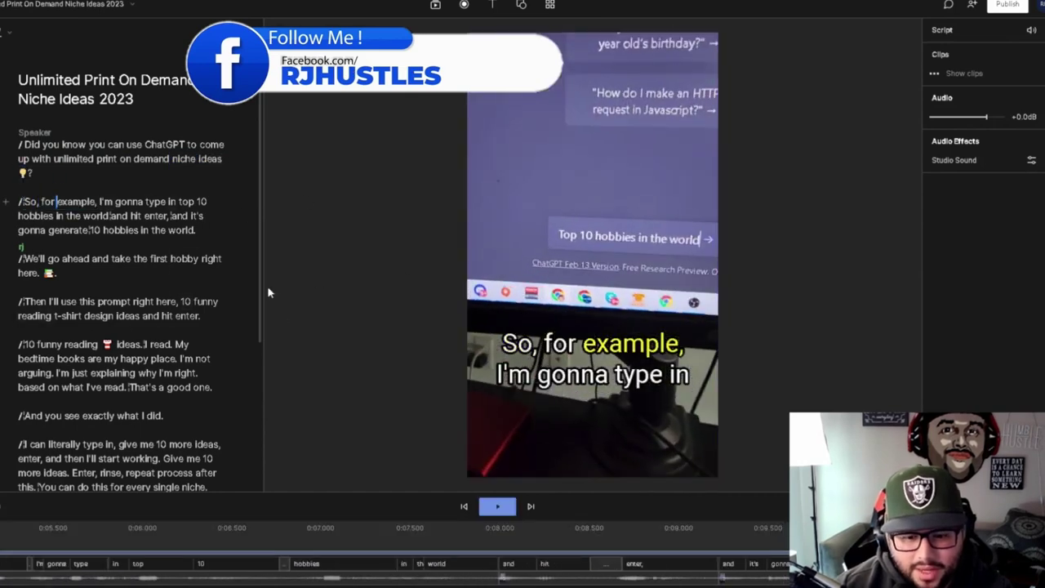
pyautogui.scroll(-5, 229, 344)
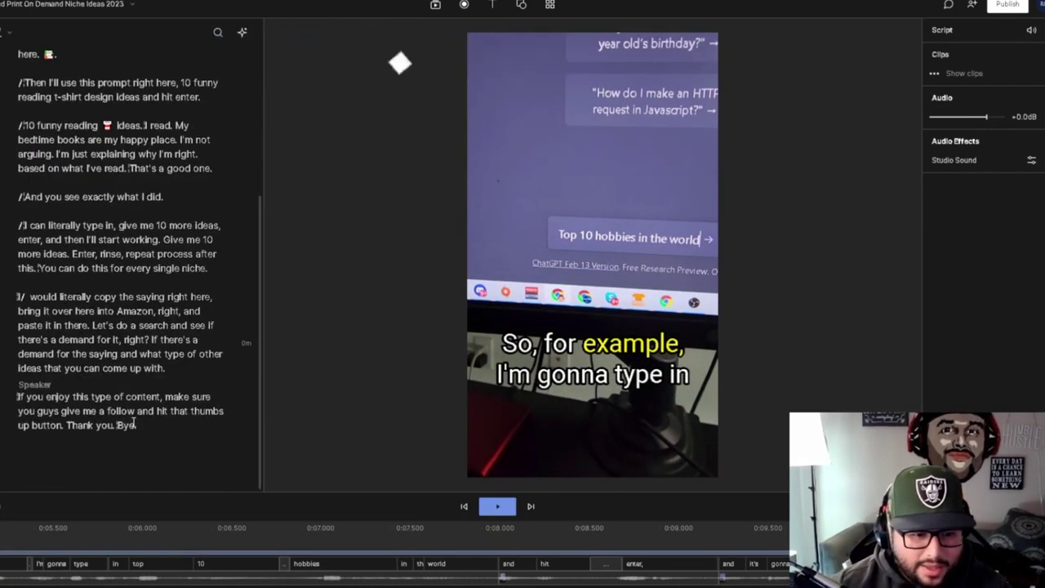
pyautogui.scroll(3, 161, 372)
pyautogui.scroll(-3, 161, 372)
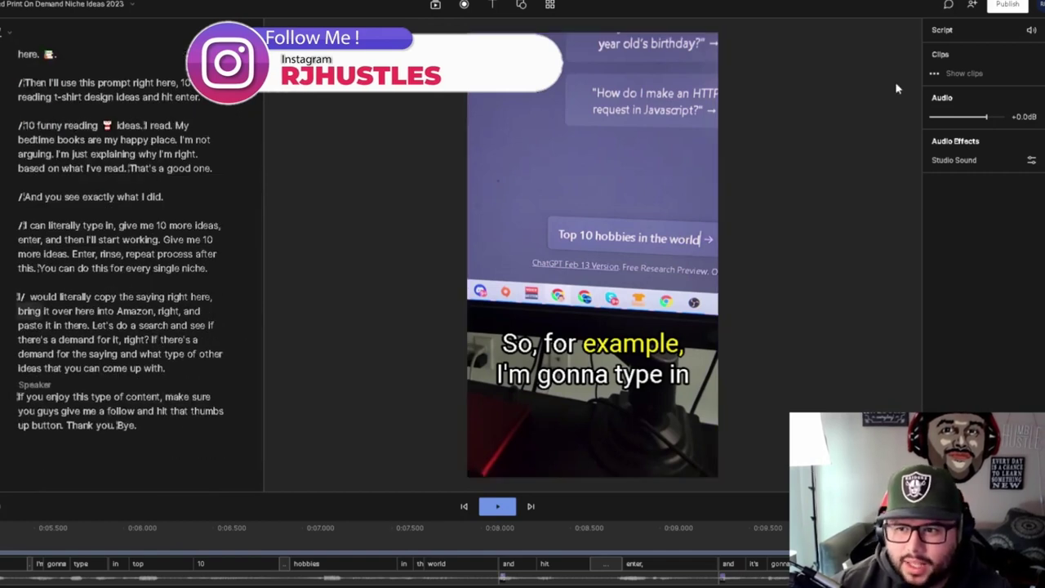
# Open the export settings for the current composition and examine the available resolution options.
pyautogui.click(1008, 7)
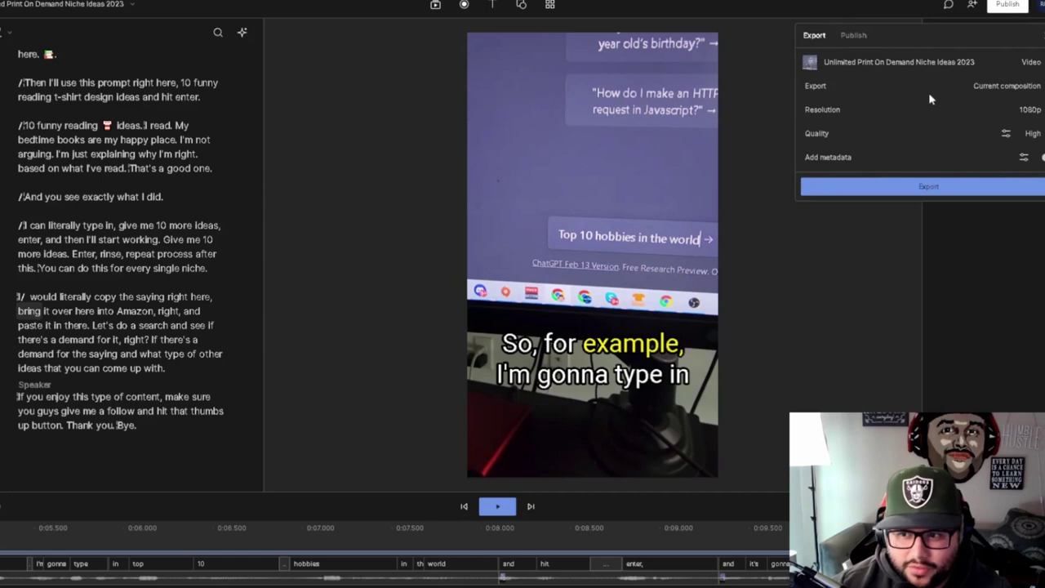
pyautogui.click(1028, 109)
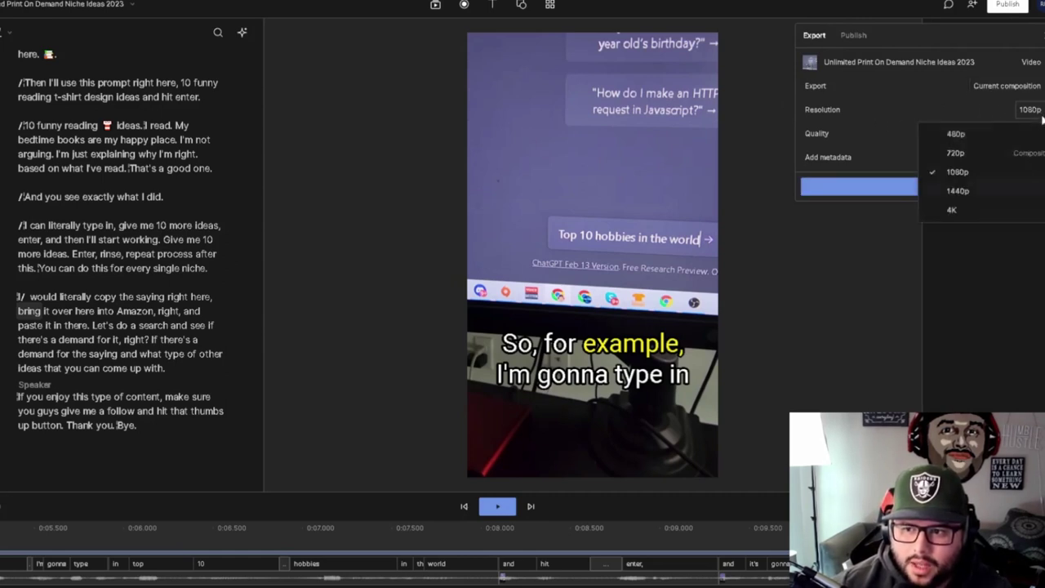
pyautogui.click(893, 93)
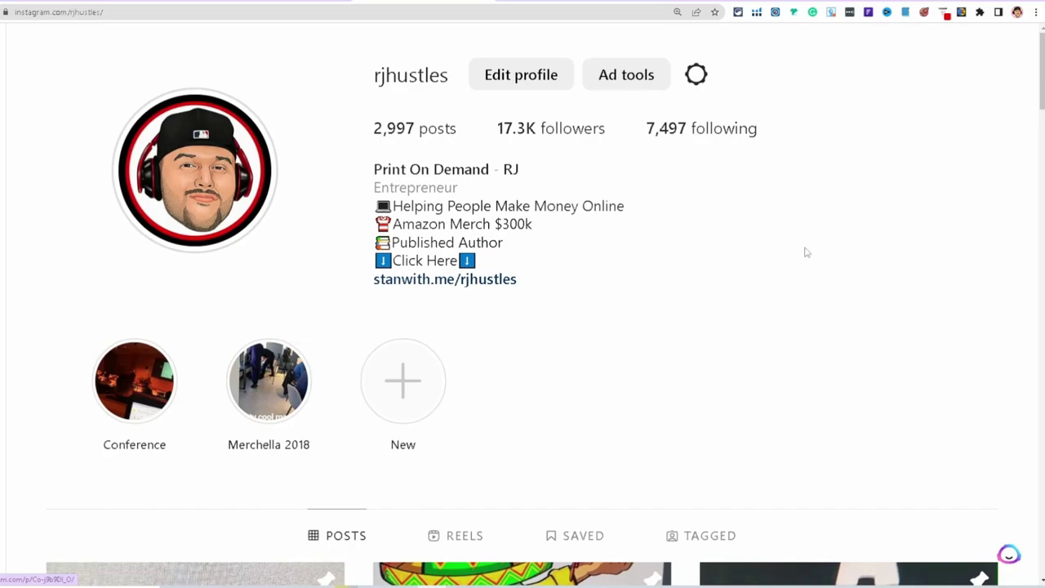
# On the Instagram profile, find the published ChatGPT niche ideas reel, open it to view the captions with emojis, and close it.
pyautogui.scroll(-8, 806, 252)
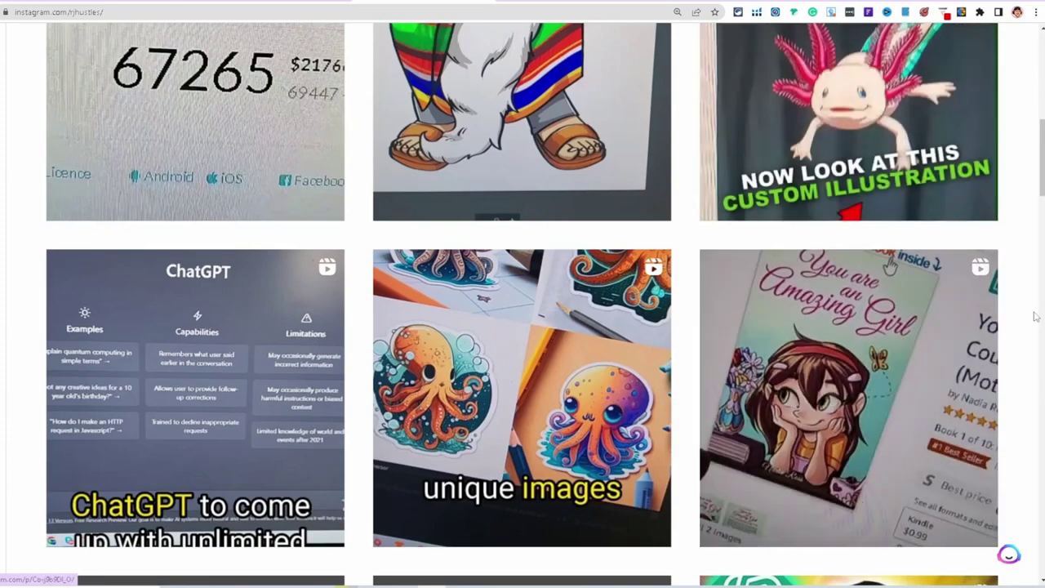
pyautogui.scroll(-1, 1019, 310)
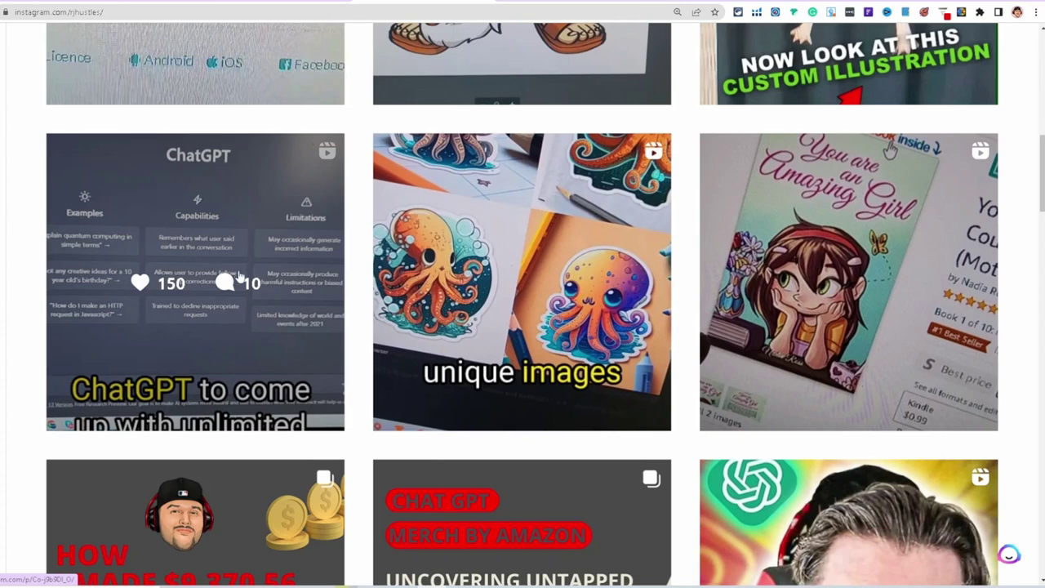
pyautogui.click(284, 291)
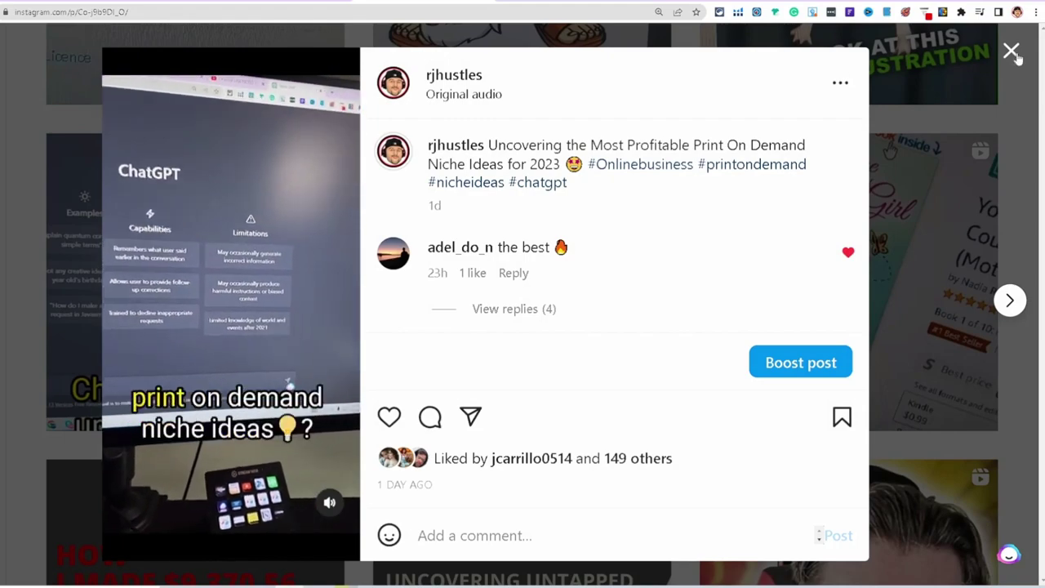
pyautogui.click(933, 200)
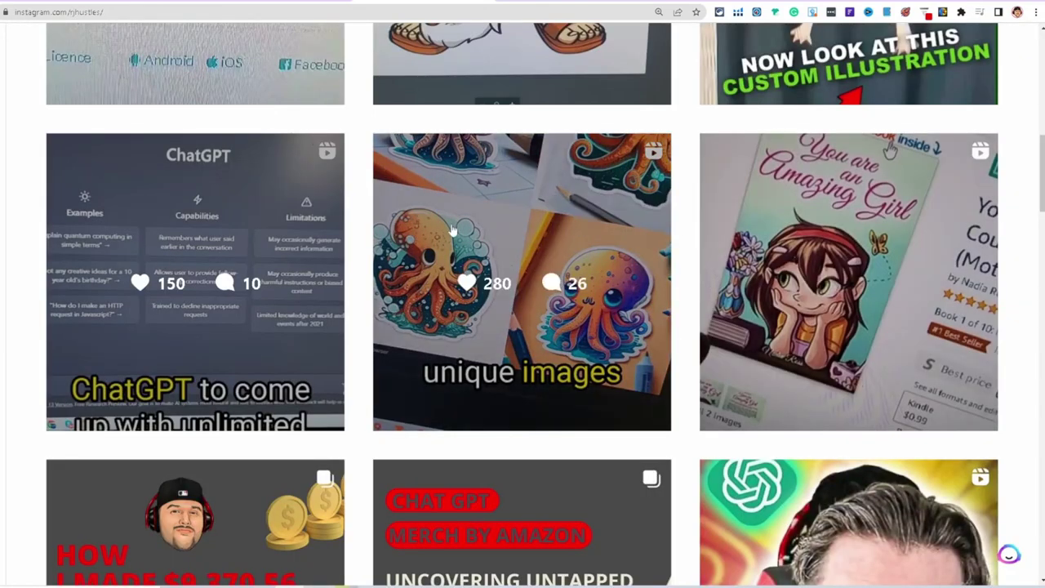